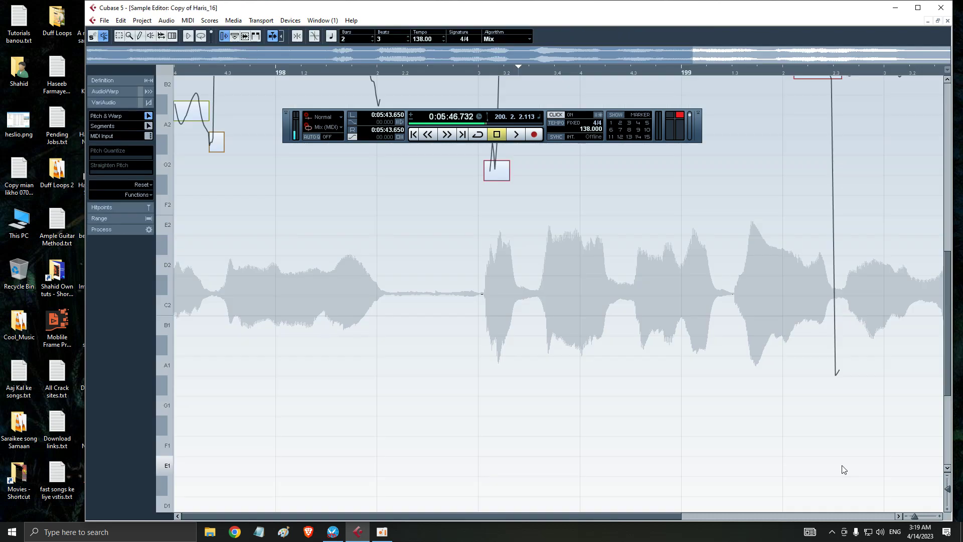
Play the opening of the track 26 vocal clip with its pitch segments in view
{"action": "left_click_drag", "start_coordinate": [948, 267], "coordinate": [943, 193]}
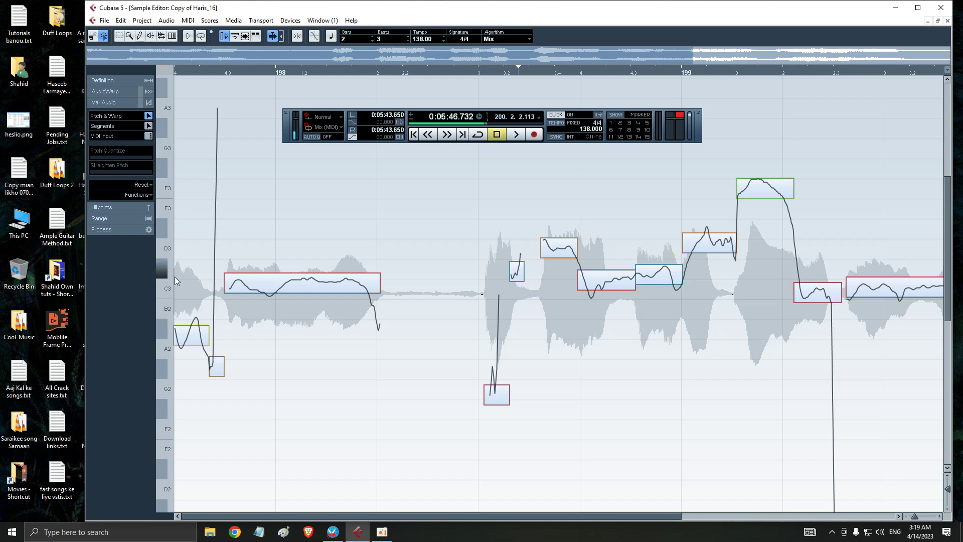
{"action": "left_click_drag", "start_coordinate": [218, 71], "coordinate": [183, 72]}
{"action": "key", "text": "space"}
{"action": "key", "text": "space"}
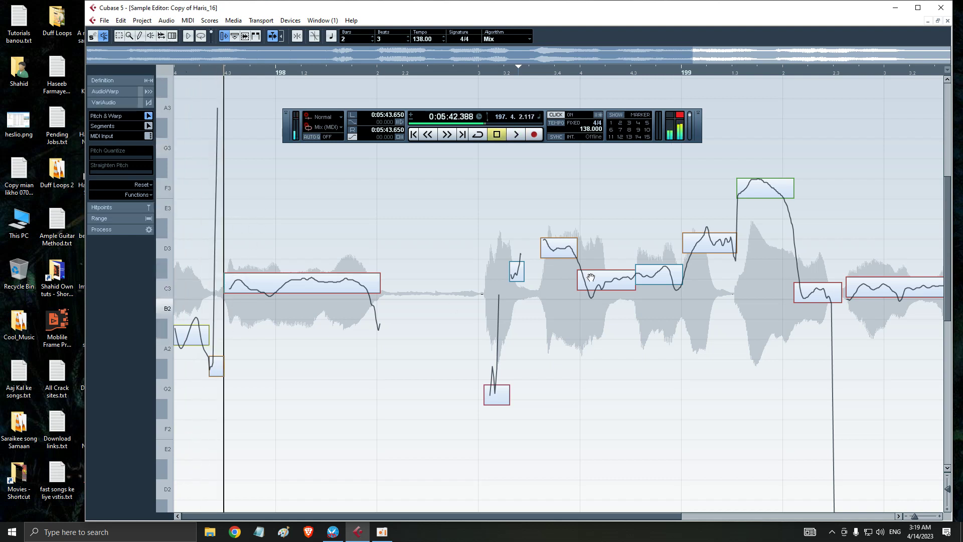
{"action": "left_click_drag", "start_coordinate": [668, 516], "coordinate": [679, 516]}
{"action": "left_click_drag", "start_coordinate": [358, 73], "coordinate": [155, 74]}
{"action": "key", "text": "space"}
{"action": "key", "text": "space"}
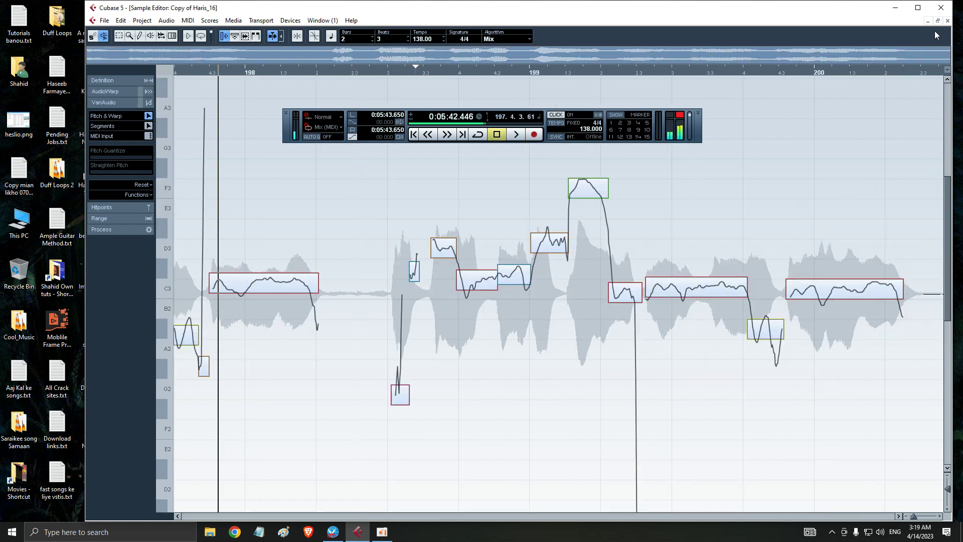
Play the track 26 vocal clip in the project arrangement and reopen it in the Sample Editor
{"action": "left_click", "coordinate": [948, 21]}
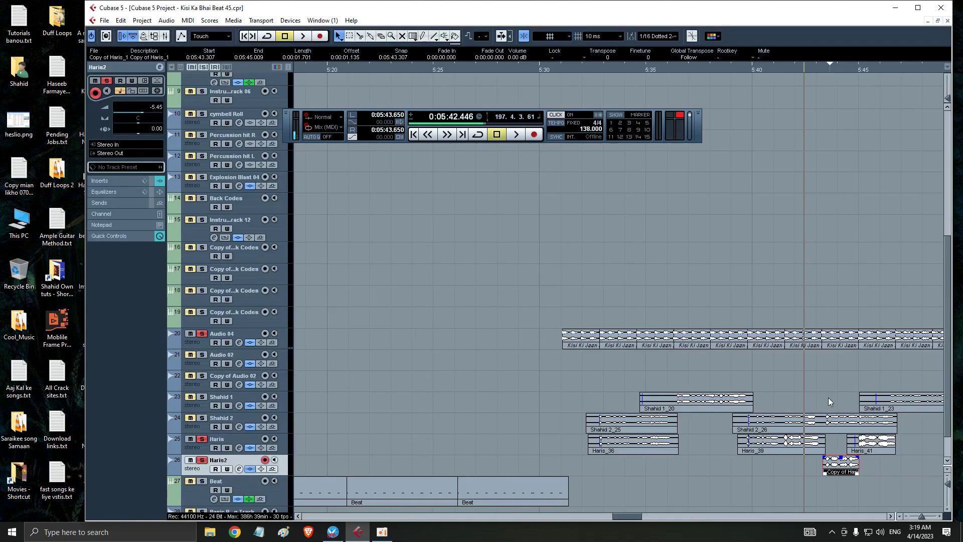
{"action": "left_click", "coordinate": [836, 73]}
{"action": "key", "text": "space"}
{"action": "key", "text": "space"}
{"action": "double_click", "coordinate": [840, 462]}
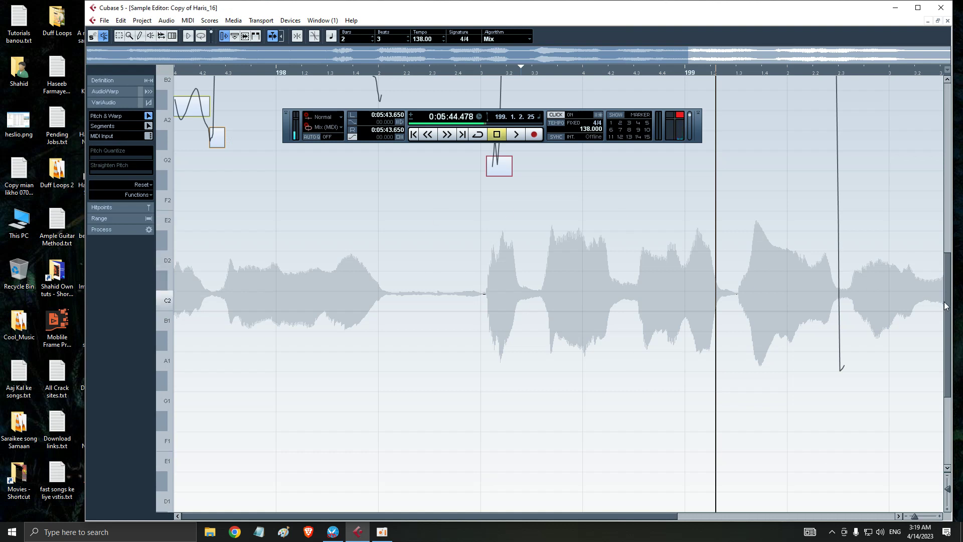
Listen to the phrase leading into bar 199, comparing the playback with its pitch segments
{"action": "left_click_drag", "start_coordinate": [945, 306], "coordinate": [946, 233]}
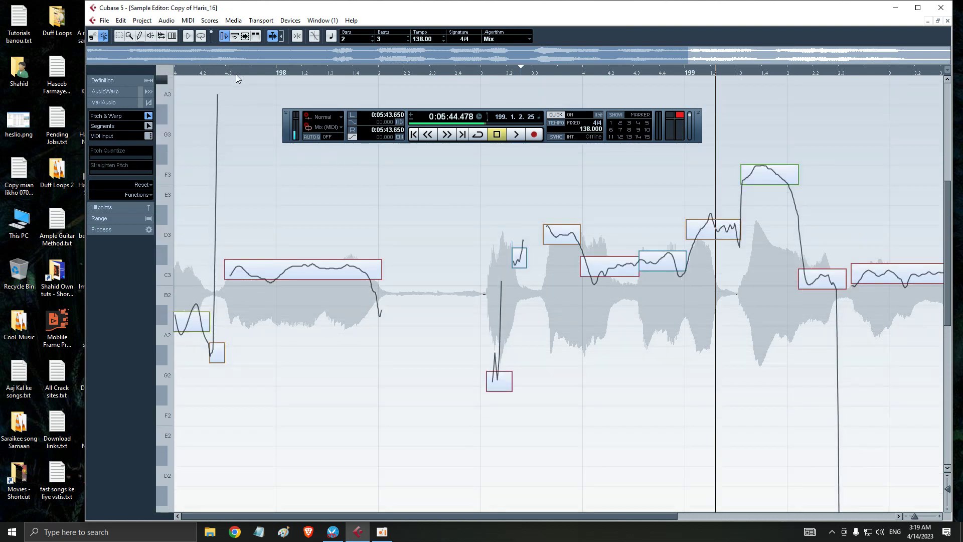
{"action": "left_click", "coordinate": [672, 71]}
{"action": "key", "text": "space"}
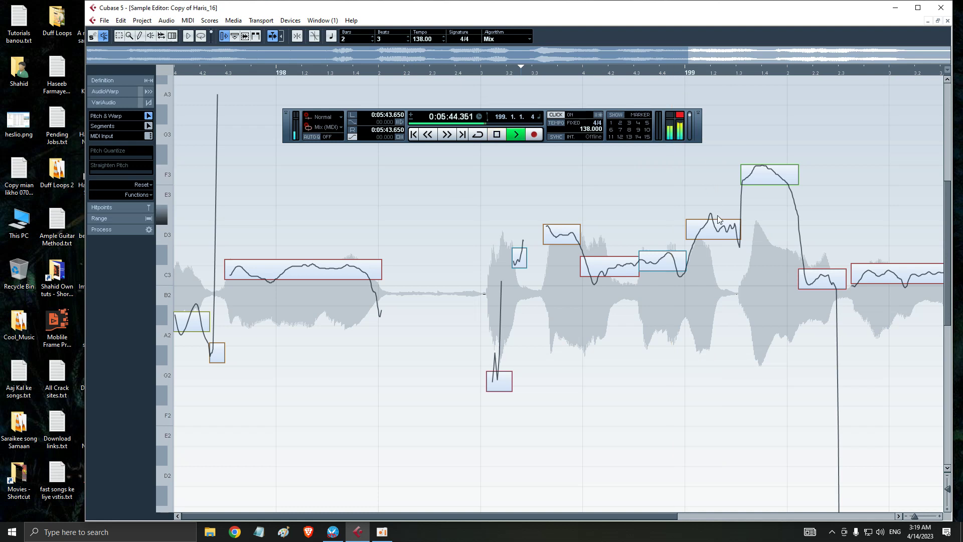
{"action": "left_click", "coordinate": [516, 72]}
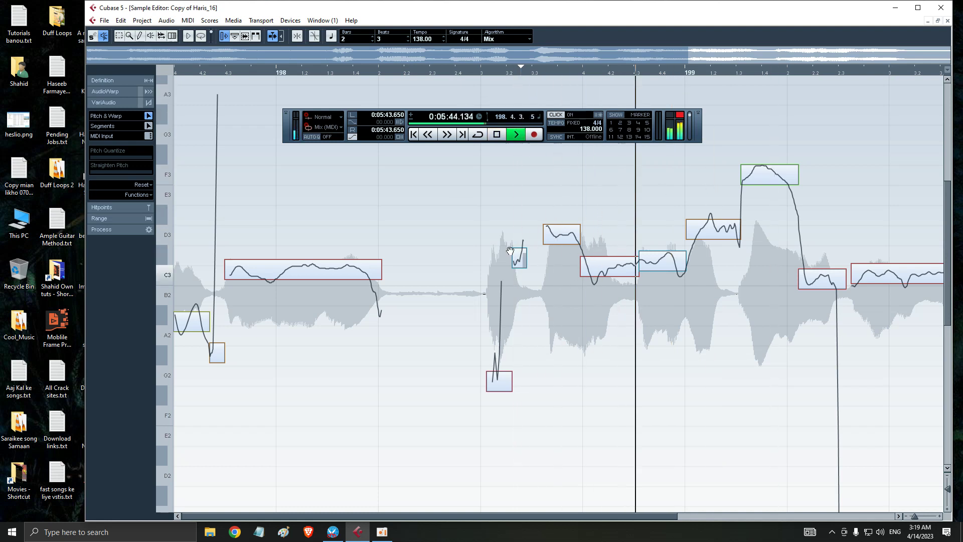
{"action": "left_click", "coordinate": [473, 72]}
Retune the low segment at 198.3 to G#2, the short segment after it to C#3 and the following one to D3
{"action": "left_click", "coordinate": [500, 379]}
{"action": "mouse_move", "coordinate": [500, 379]}
{"action": "left_mouse_down"}
{"action": "mouse_move", "coordinate": [503, 349]}
{"action": "mouse_move", "coordinate": [503, 395]}
{"action": "mouse_move", "coordinate": [501, 363]}
{"action": "left_mouse_up"}
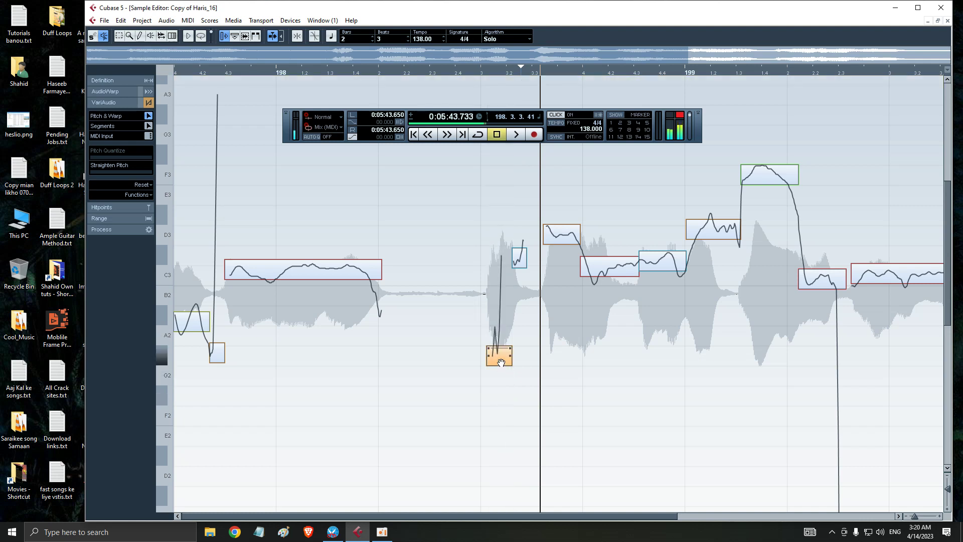
{"action": "left_click", "coordinate": [519, 262]}
{"action": "left_click_drag", "start_coordinate": [519, 262], "coordinate": [562, 237]}
{"action": "left_click", "coordinate": [561, 239]}
Tune the two adjoining segments just before bar 199 to C#3
{"action": "left_click", "coordinate": [613, 274]}
{"action": "mouse_move", "coordinate": [610, 273]}
{"action": "left_mouse_down"}
{"action": "mouse_move", "coordinate": [607, 208]}
{"action": "mouse_move", "coordinate": [602, 279]}
{"action": "mouse_move", "coordinate": [601, 257]}
{"action": "left_mouse_up"}
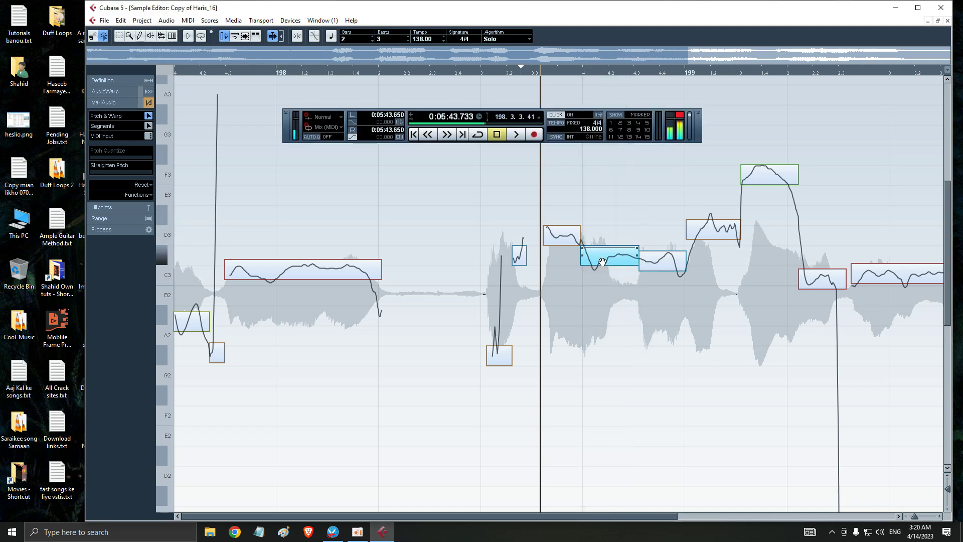
{"action": "left_click", "coordinate": [650, 271]}
{"action": "mouse_move", "coordinate": [657, 269]}
{"action": "left_mouse_down"}
{"action": "mouse_move", "coordinate": [654, 239]}
{"action": "mouse_move", "coordinate": [653, 273]}
{"action": "mouse_move", "coordinate": [653, 257]}
{"action": "left_mouse_up"}
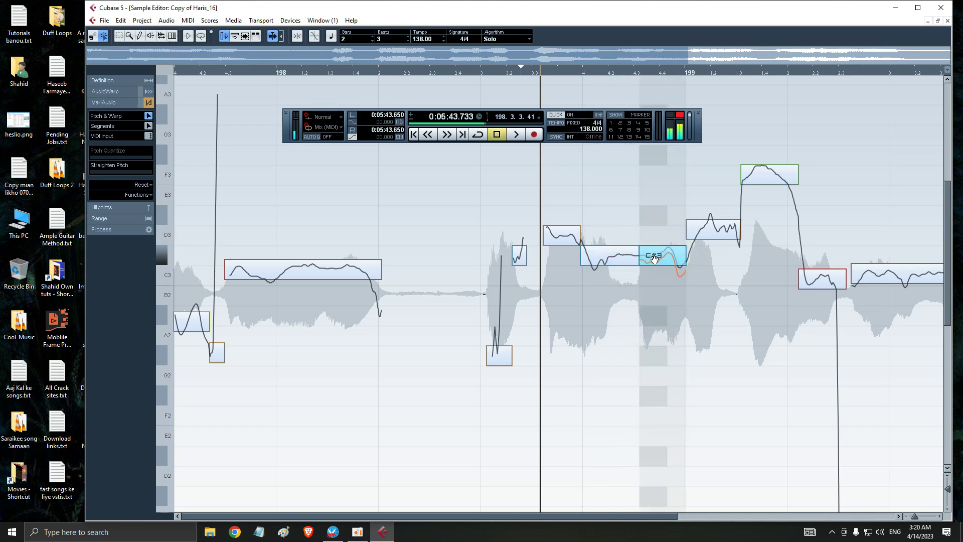
Tune the segment at the start of bar 199 to D3 and the high segment after it to F3
{"action": "left_click", "coordinate": [710, 231]}
{"action": "left_click_drag", "start_coordinate": [709, 231], "coordinate": [708, 237]}
{"action": "left_click", "coordinate": [758, 179]}
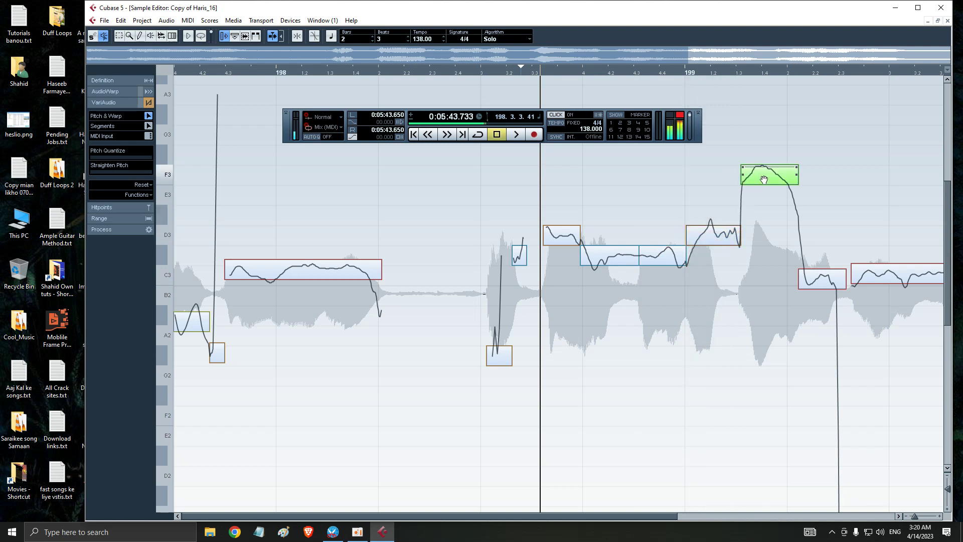
{"action": "left_click", "coordinate": [818, 284]}
{"action": "mouse_move", "coordinate": [773, 178]}
{"action": "left_mouse_down"}
{"action": "mouse_move", "coordinate": [771, 202]}
{"action": "mouse_move", "coordinate": [771, 173]}
{"action": "left_mouse_up"}
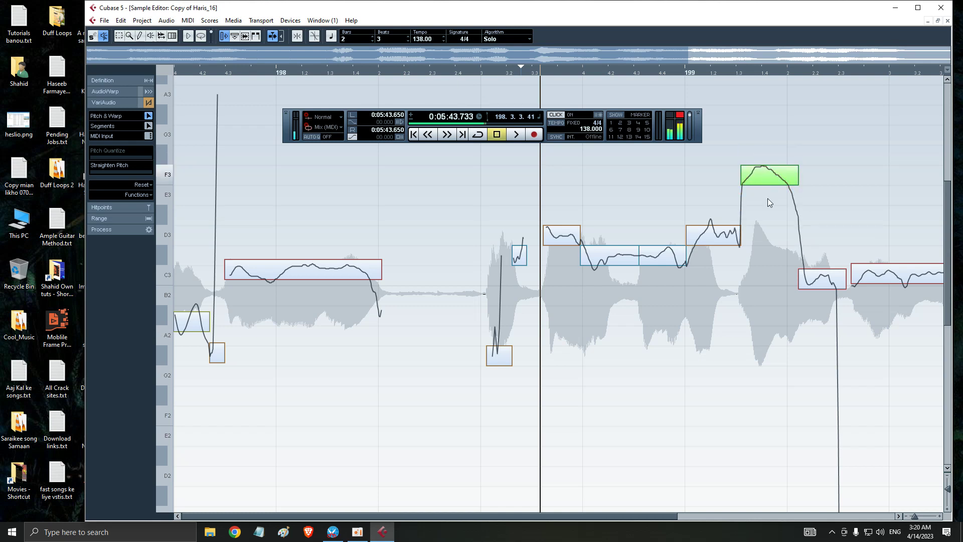
Tune the short segment near 199.2 and the long segment following it to C3
{"action": "left_click", "coordinate": [818, 284]}
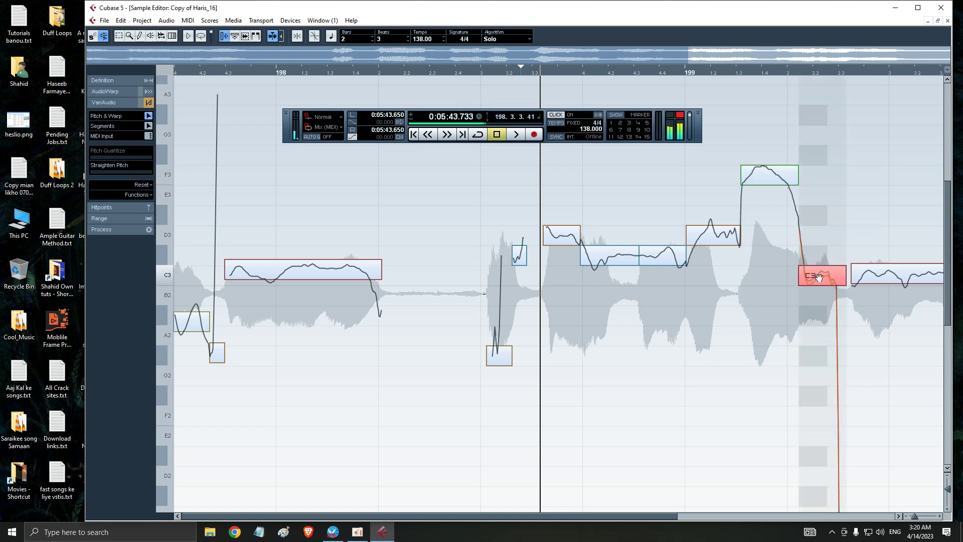
{"action": "left_click", "coordinate": [867, 282]}
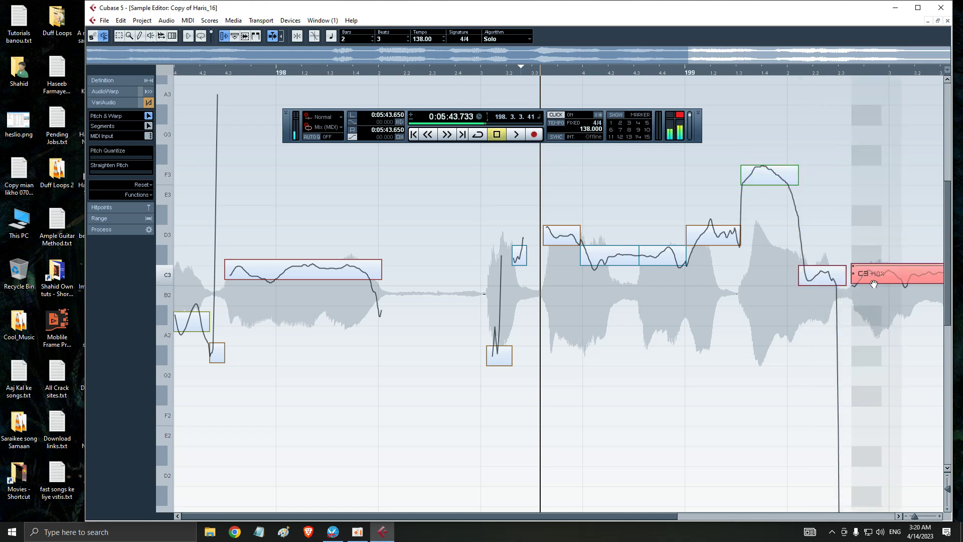
{"action": "mouse_move", "coordinate": [874, 282]}
{"action": "left_mouse_down"}
{"action": "mouse_move", "coordinate": [867, 266]}
{"action": "mouse_move", "coordinate": [868, 302]}
{"action": "mouse_move", "coordinate": [868, 282]}
{"action": "left_mouse_up"}
{"action": "left_click", "coordinate": [827, 279]}
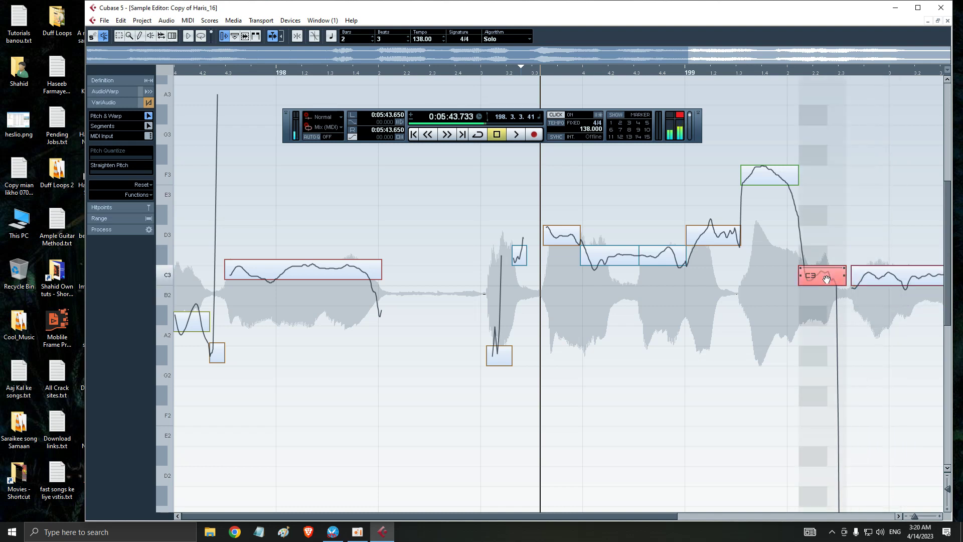
{"action": "key", "text": "g"}
{"action": "key", "text": "g"}
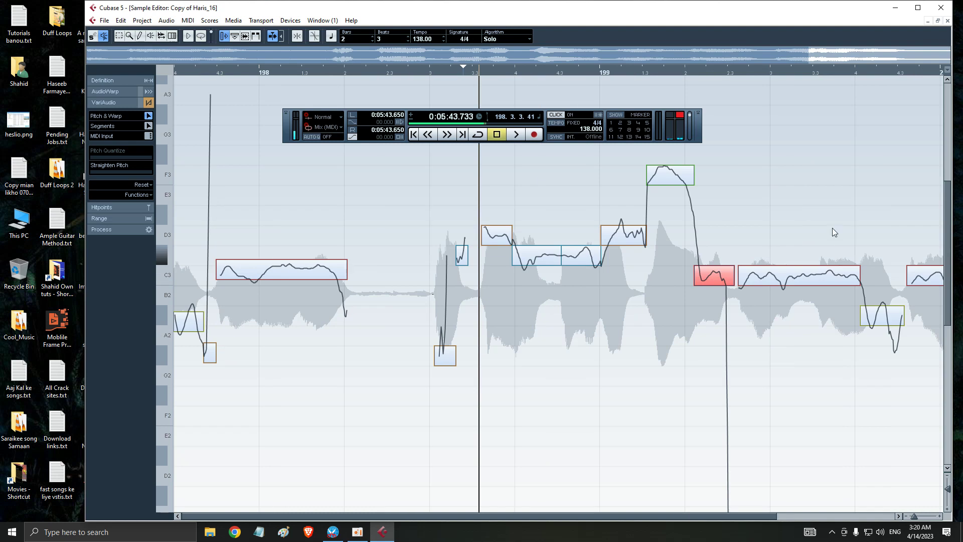
{"action": "left_click", "coordinate": [747, 74]}
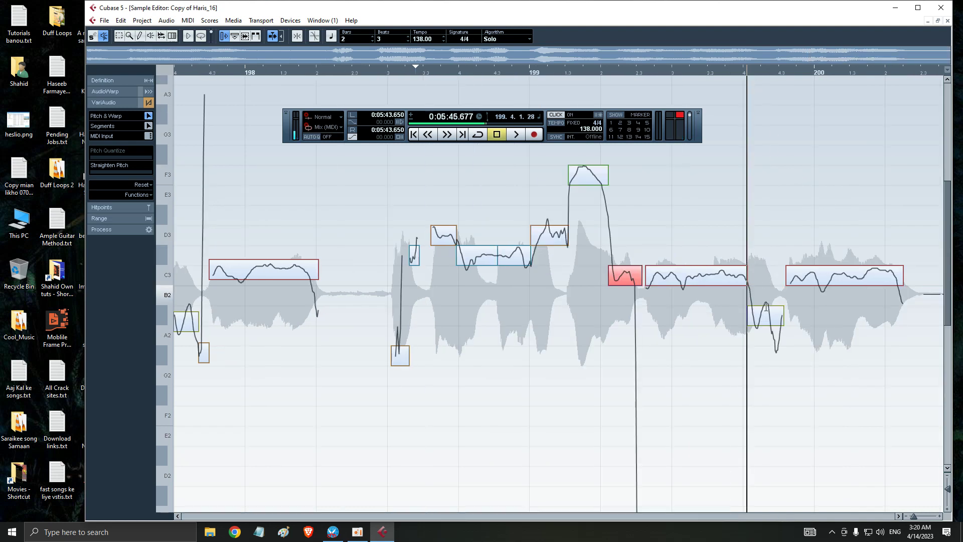
{"action": "left_click", "coordinate": [731, 284]}
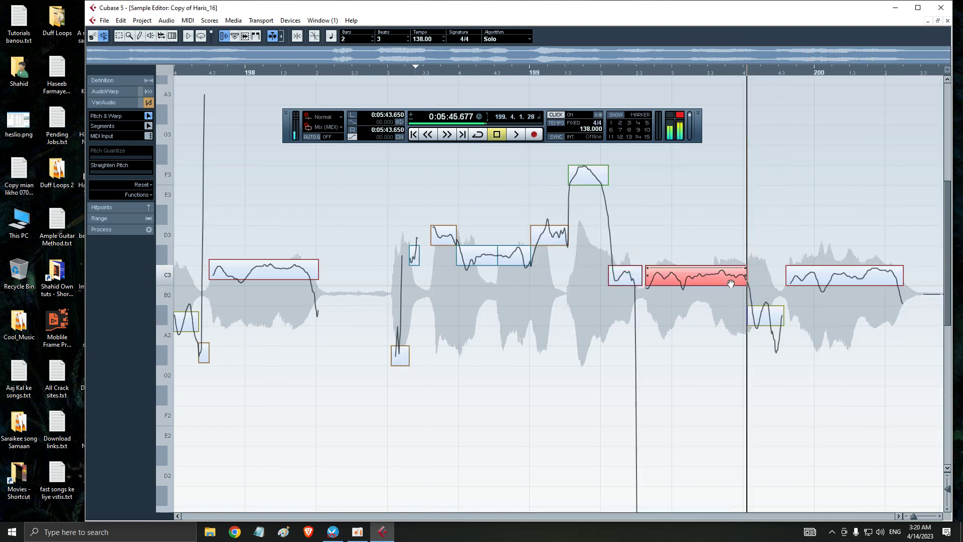
Try the segment just before bar 200 at B2 and play the passage
{"action": "left_click", "coordinate": [766, 315]}
{"action": "mouse_move", "coordinate": [766, 317]}
{"action": "left_mouse_down"}
{"action": "mouse_move", "coordinate": [767, 282]}
{"action": "mouse_move", "coordinate": [766, 337]}
{"action": "mouse_move", "coordinate": [767, 280]}
{"action": "mouse_move", "coordinate": [767, 336]}
{"action": "mouse_move", "coordinate": [767, 317]}
{"action": "left_mouse_up"}
{"action": "left_click", "coordinate": [617, 75]}
{"action": "key", "text": "space"}
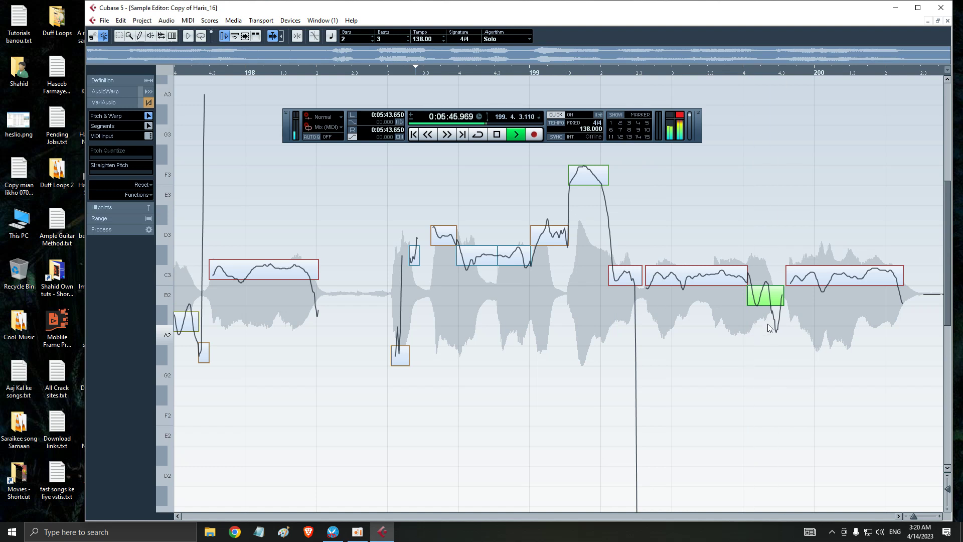
{"action": "key", "text": "space"}
Lower the segment just before bar 200 to A#2 and listen to the passage again
{"action": "left_click_drag", "start_coordinate": [771, 304], "coordinate": [770, 324]}
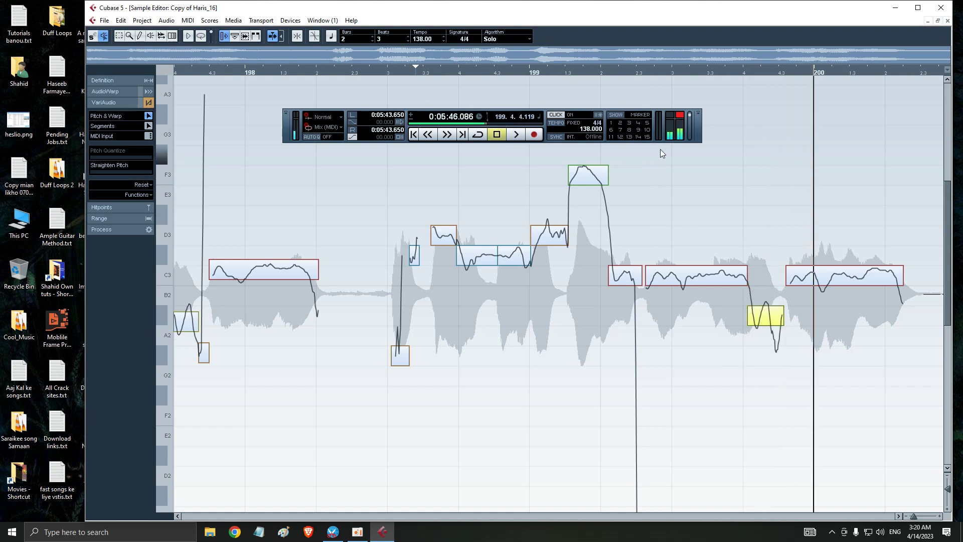
{"action": "left_click", "coordinate": [634, 76]}
{"action": "key", "text": "space"}
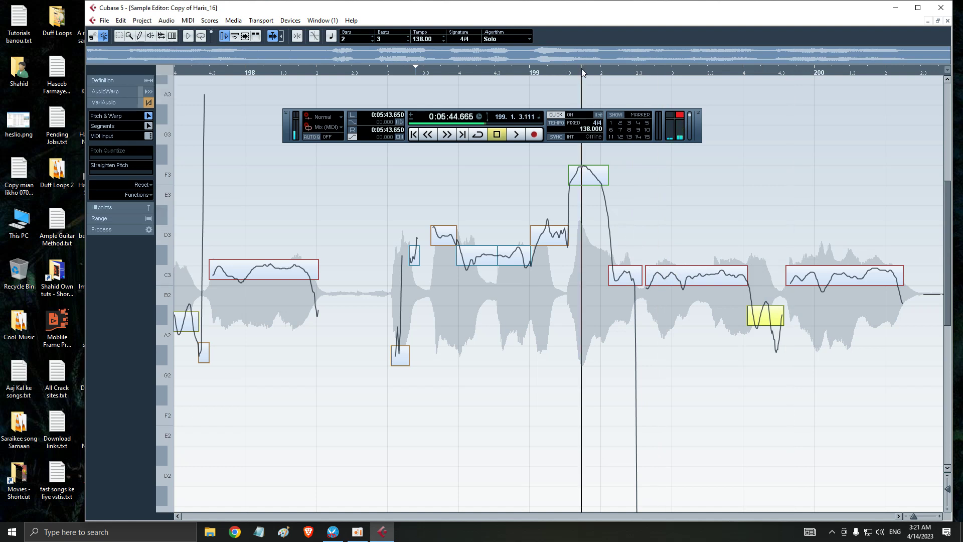
{"action": "key", "text": "space"}
{"action": "key", "text": "space"}
Raise the short segment near 199.2 and the long one after it to C#3, and play the phrase from bar 199
{"action": "left_click_drag", "start_coordinate": [625, 275], "coordinate": [658, 264]}
{"action": "left_click", "coordinate": [533, 71]}
{"action": "key", "text": "space"}
{"action": "key", "text": "space"}
Raise the segment just before bar 200 to B2 and play the surrounding notes
{"action": "mouse_move", "coordinate": [767, 321]}
{"action": "left_mouse_down"}
{"action": "mouse_move", "coordinate": [768, 282]}
{"action": "mouse_move", "coordinate": [767, 303]}
{"action": "left_mouse_up"}
{"action": "left_click", "coordinate": [615, 71]}
{"action": "key", "text": "space"}
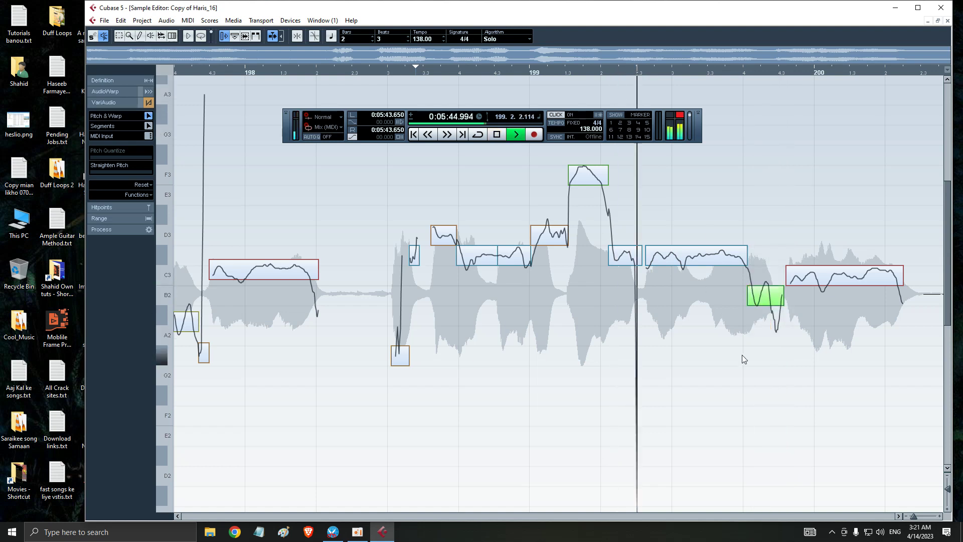
{"action": "key", "text": "space"}
Raise the final long segment across bar 200 to C#3 and play the phrase through to its end
{"action": "left_click_drag", "start_coordinate": [798, 285], "coordinate": [798, 267]}
{"action": "left_click", "coordinate": [567, 71]}
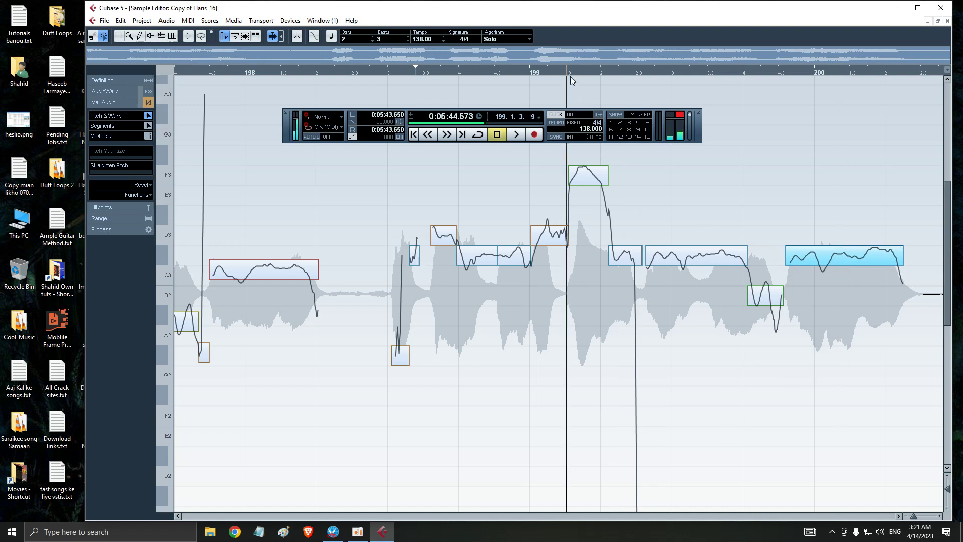
{"action": "key", "text": "space"}
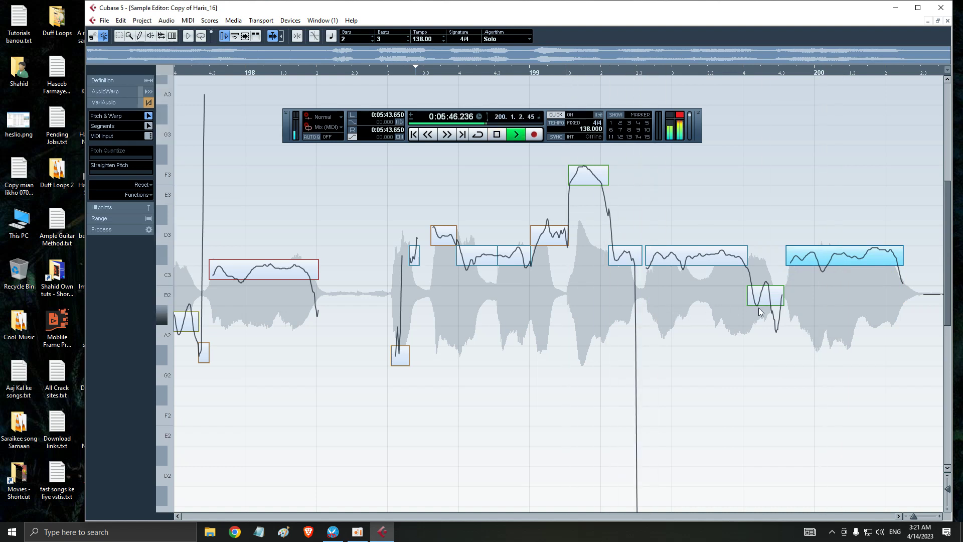
{"action": "key", "text": "space"}
Audition the last two pitch segments to check their notes
{"action": "mouse_move", "coordinate": [825, 260]}
{"action": "left_mouse_down"}
{"action": "mouse_move", "coordinate": [825, 301]}
{"action": "mouse_move", "coordinate": [826, 258]}
{"action": "left_mouse_up"}
{"action": "left_click", "coordinate": [768, 299]}
{"action": "mouse_move", "coordinate": [769, 300]}
{"action": "left_mouse_down"}
{"action": "mouse_move", "coordinate": [770, 243]}
{"action": "mouse_move", "coordinate": [770, 295]}
{"action": "left_mouse_up"}
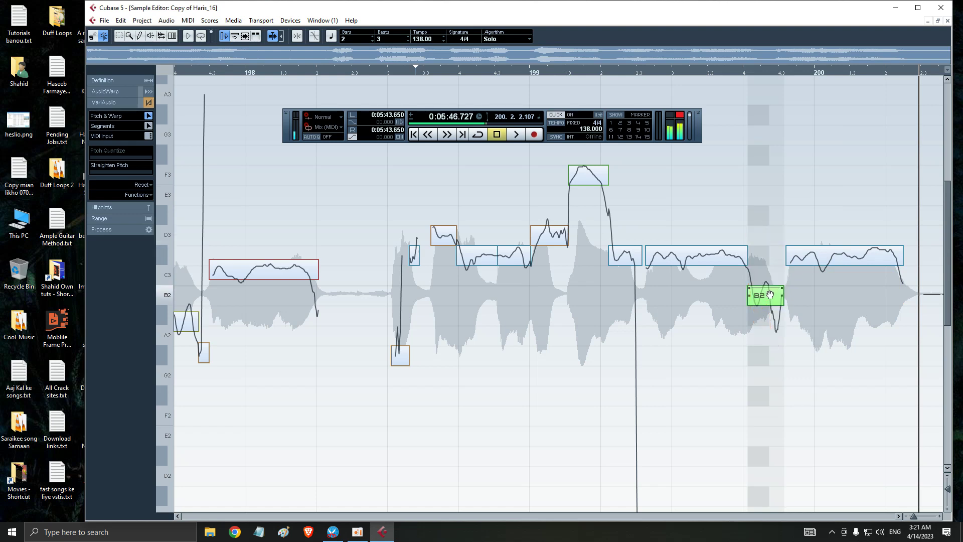
Return to the project arrangement and play the retuned vocal clip together with the clip that follows it on track 25
{"action": "left_click", "coordinate": [948, 22]}
{"action": "left_click", "coordinate": [821, 68]}
{"action": "key", "text": "space"}
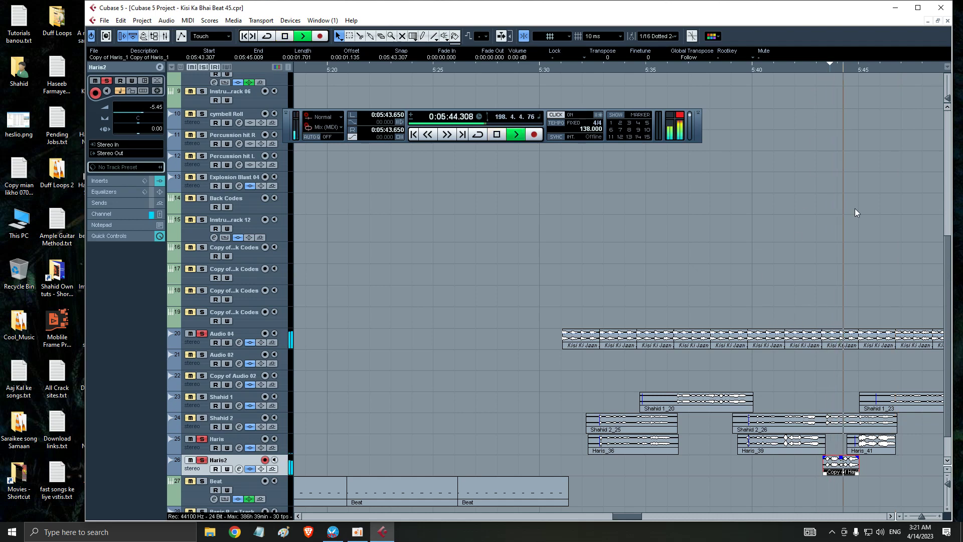
{"action": "key", "text": "h"}
{"action": "key", "text": "h"}
{"action": "key", "text": "h"}
{"action": "key", "text": "h"}
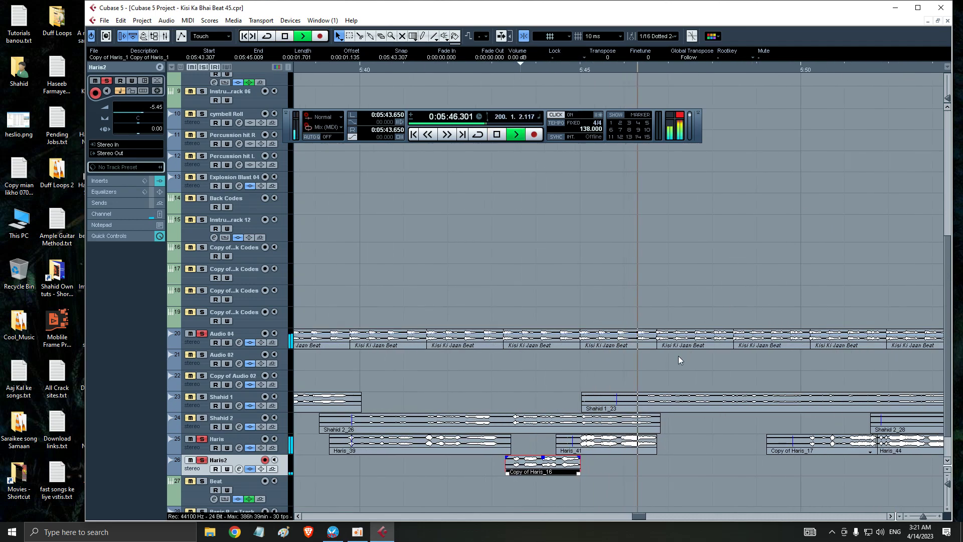
{"action": "key", "text": "space"}
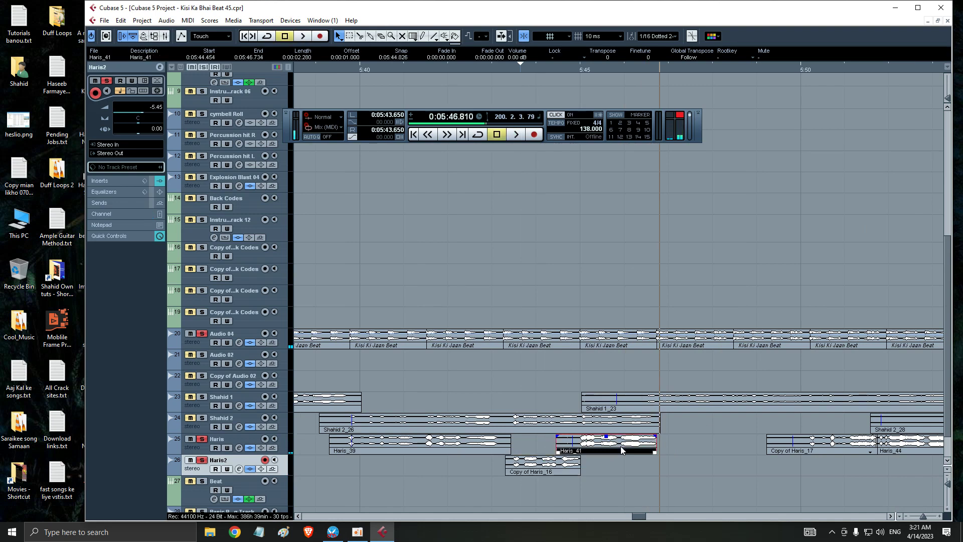
Open the track 25 clip near 5:45 in the Sample Editor and enable Pitch & Warp to display its pitch segments
{"action": "double_click", "coordinate": [612, 444]}
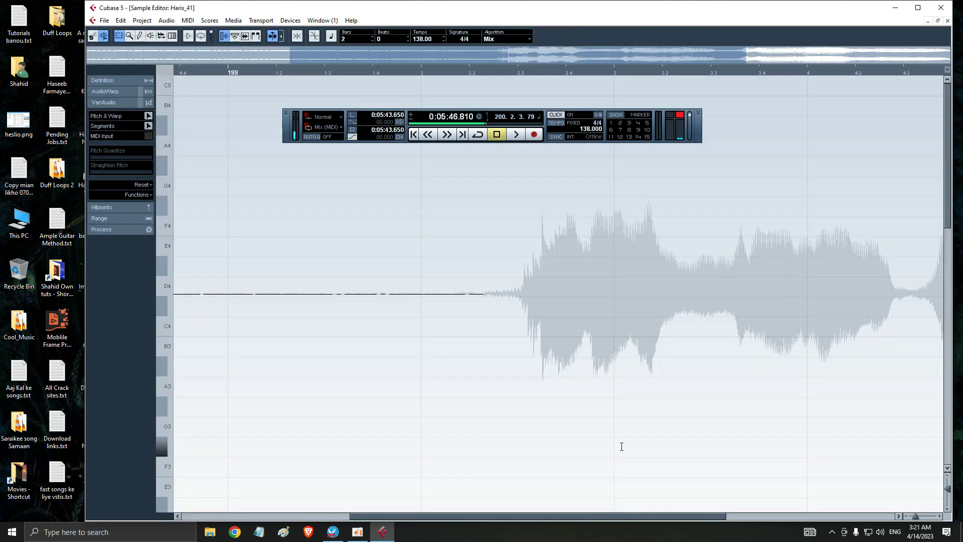
{"action": "left_click", "coordinate": [148, 116]}
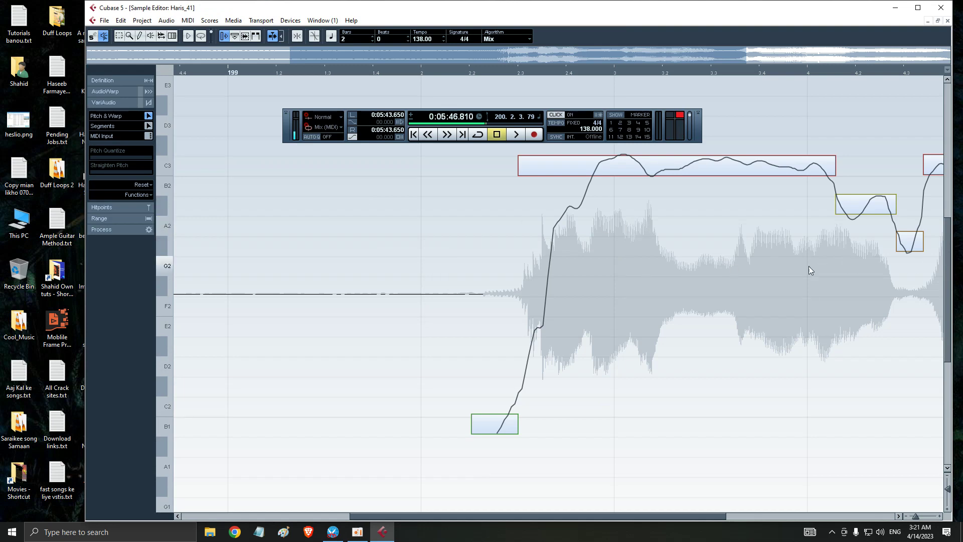
{"action": "key", "text": "g"}
{"action": "key", "text": "g"}
{"action": "key", "text": "g"}
{"action": "key", "text": "g"}
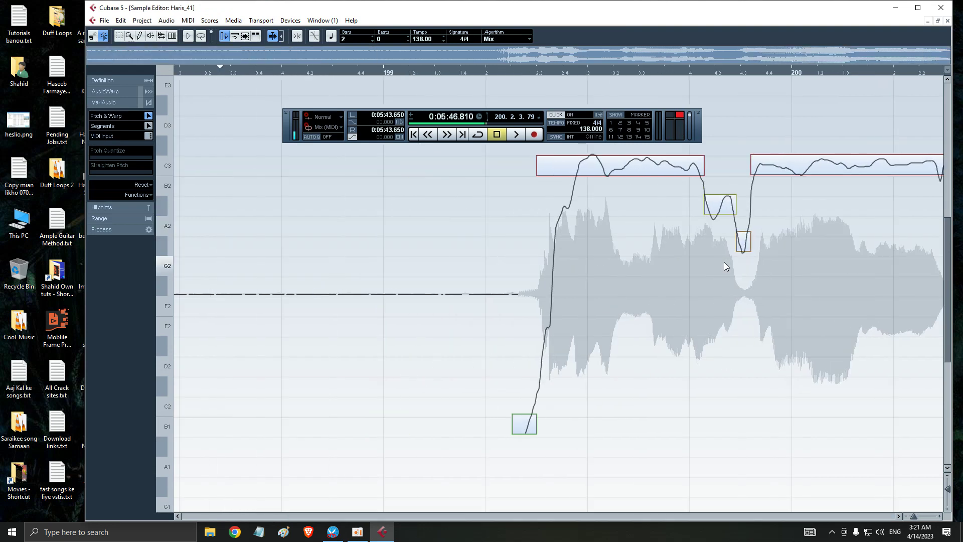
Audition the short A#2 segment and the low B1 segment, and raise the first long C3 segment to C#3
{"action": "left_click", "coordinate": [720, 213]}
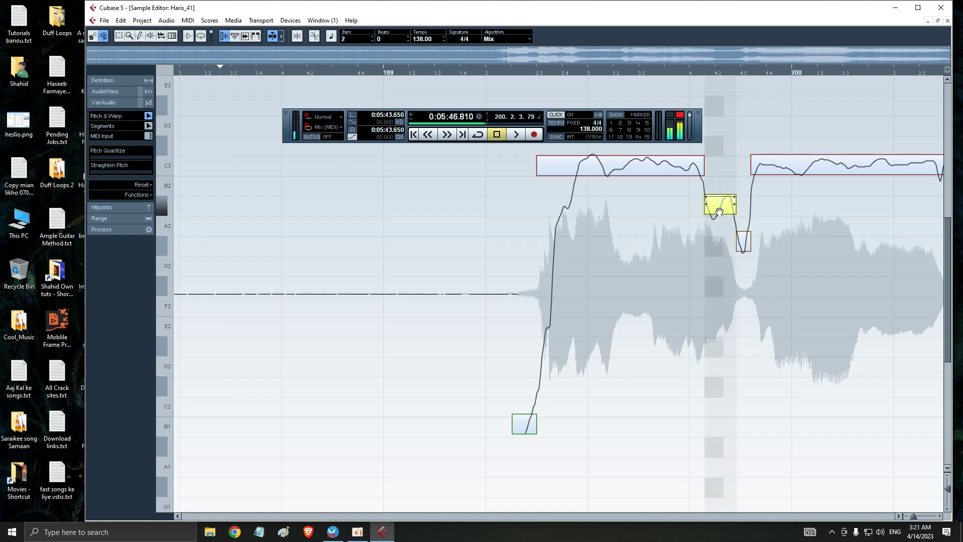
{"action": "left_click", "coordinate": [526, 425]}
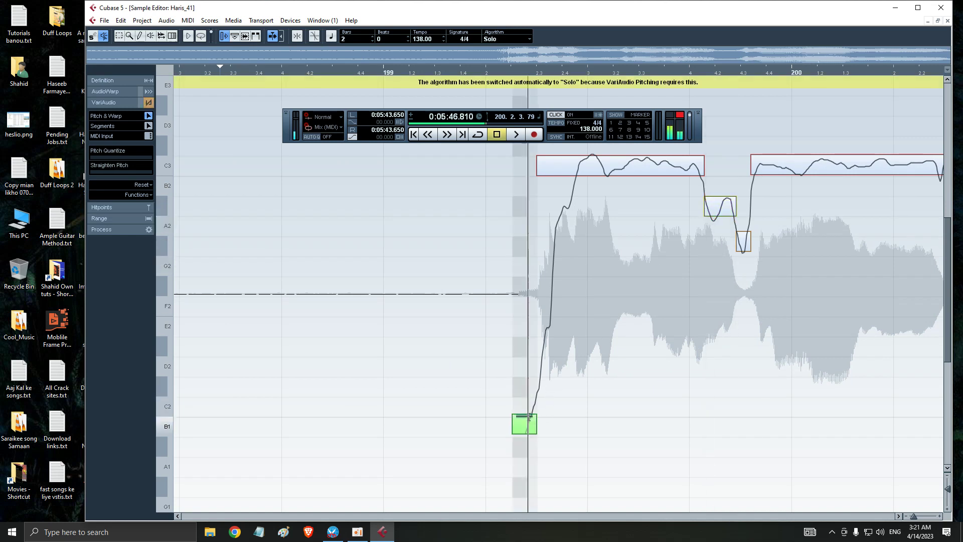
{"action": "left_click", "coordinate": [574, 175]}
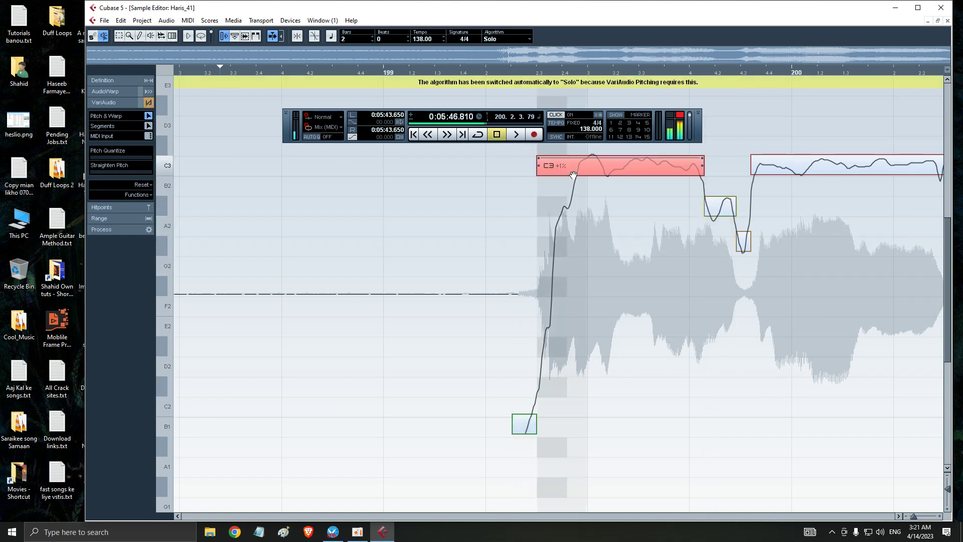
{"action": "left_click_drag", "start_coordinate": [574, 175], "coordinate": [575, 147]}
Raise the A#2 segment before bar 200 to B2, the G#2 segment after it to A#2, and the long segment across bar 200 to C#3
{"action": "left_click", "coordinate": [719, 213]}
{"action": "left_click_drag", "start_coordinate": [719, 212], "coordinate": [718, 193]}
{"action": "left_click_drag", "start_coordinate": [769, 173], "coordinate": [777, 153]}
{"action": "left_click", "coordinate": [746, 240]}
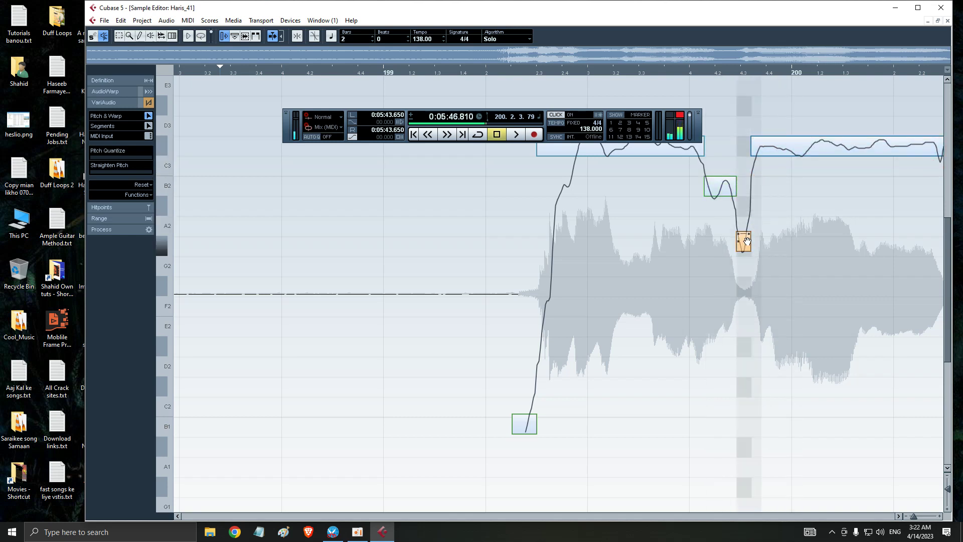
{"action": "left_click_drag", "start_coordinate": [747, 243], "coordinate": [747, 217]}
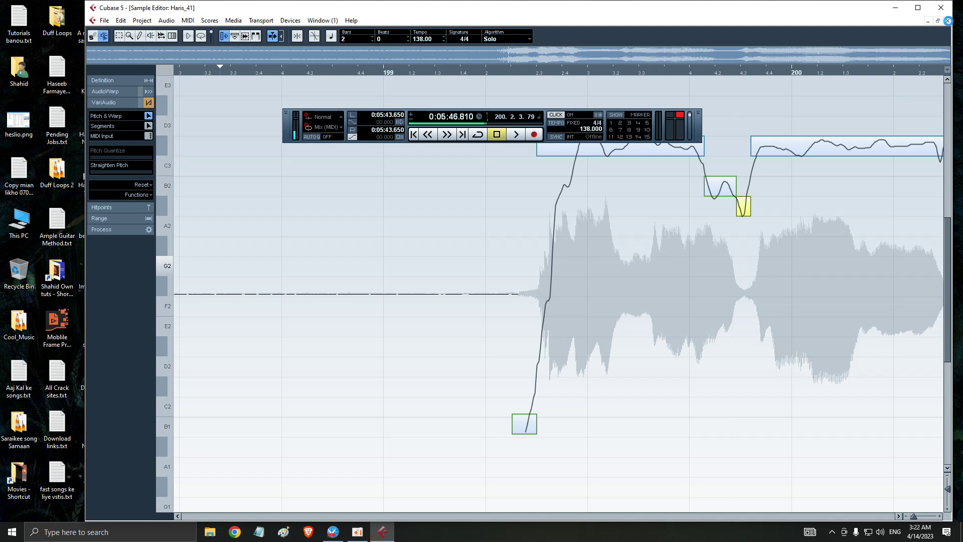
Return to the project arrangement and play the retuned track 25 clip together with the track 26 clip that leads into it
{"action": "left_click", "coordinate": [948, 20]}
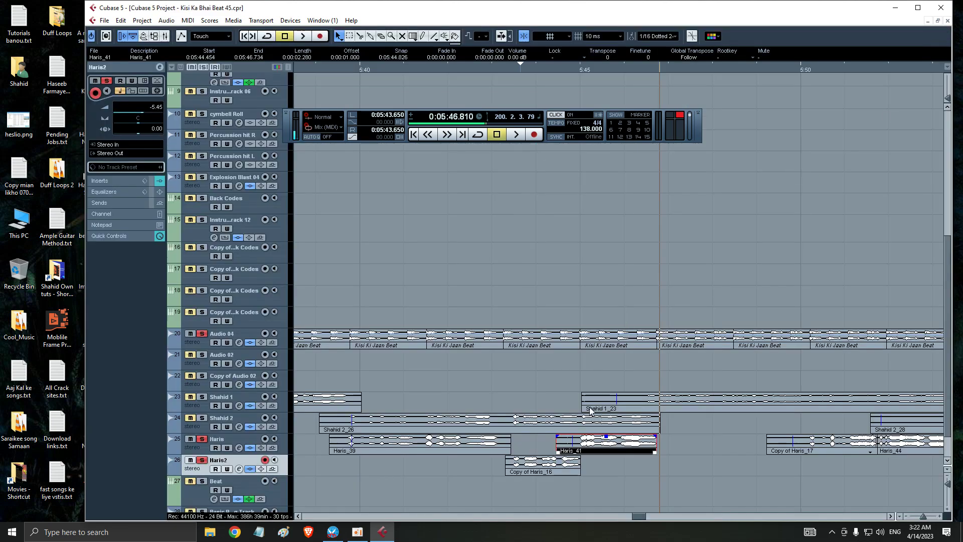
{"action": "left_click", "coordinate": [583, 69]}
{"action": "key", "text": "space"}
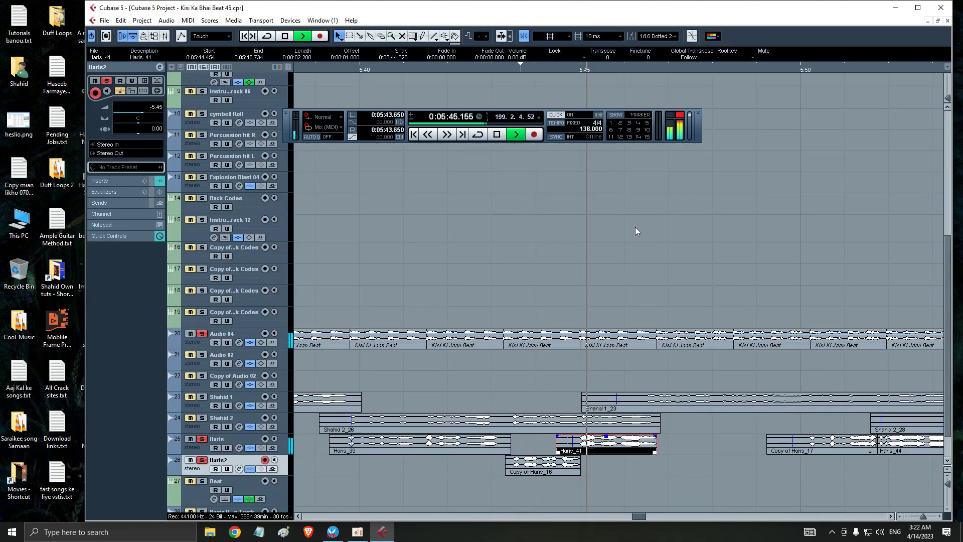
{"action": "left_click", "coordinate": [515, 69]}
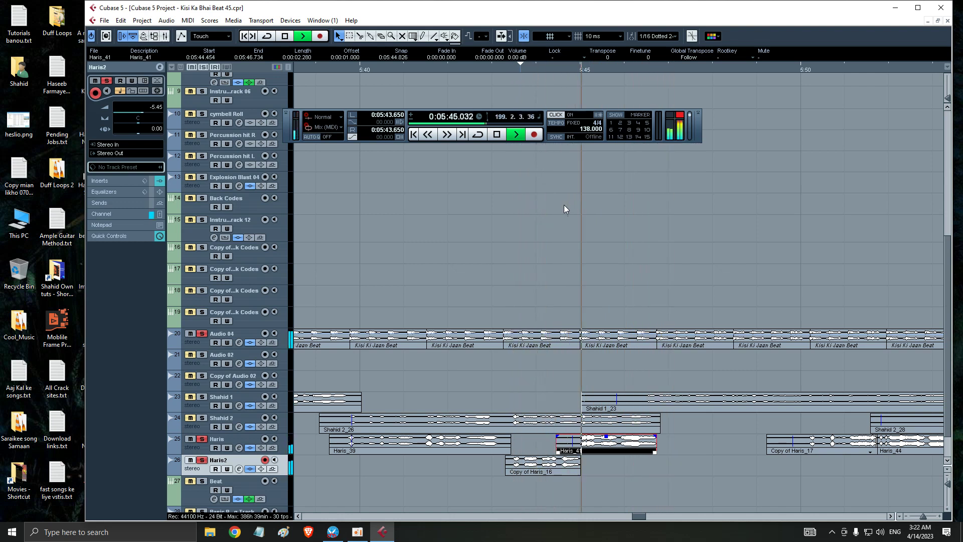
{"action": "key", "text": "space"}
{"action": "left_click", "coordinate": [517, 69]}
{"action": "key", "text": "space"}
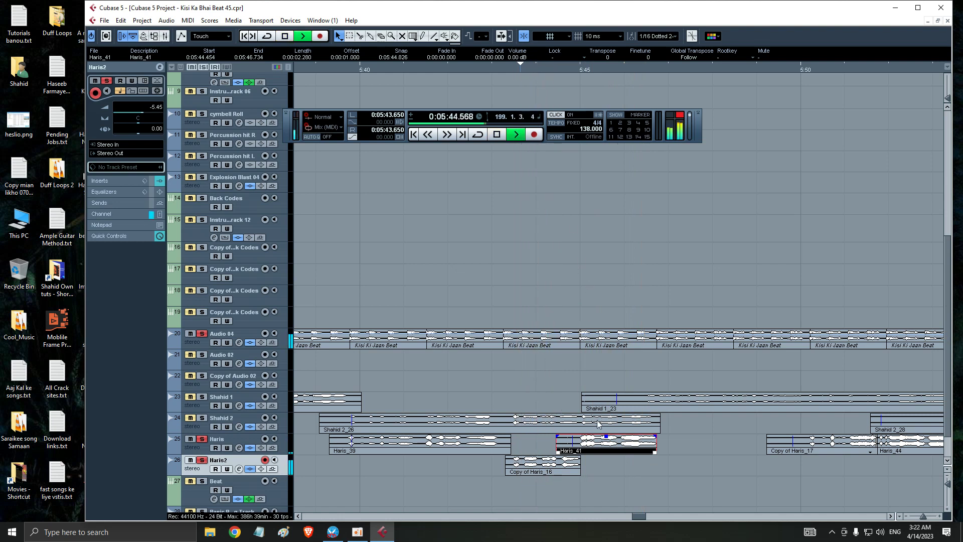
{"action": "left_click", "coordinate": [498, 136]}
{"action": "left_click", "coordinate": [506, 74]}
{"action": "key", "text": "space"}
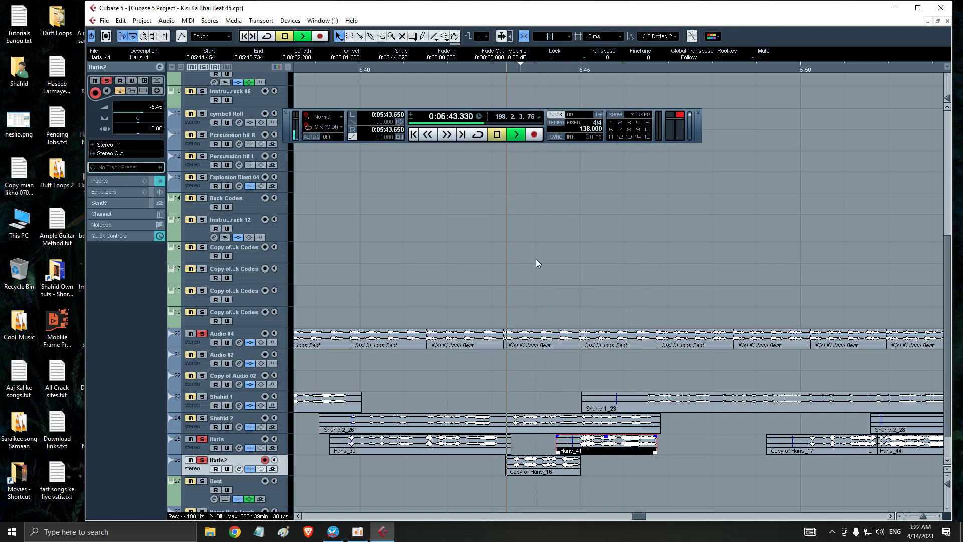
{"action": "key", "text": "space"}
Open the track 26 clip in the Sample Editor, play it from around bar 198 and audition the long C3 segment
{"action": "double_click", "coordinate": [544, 469]}
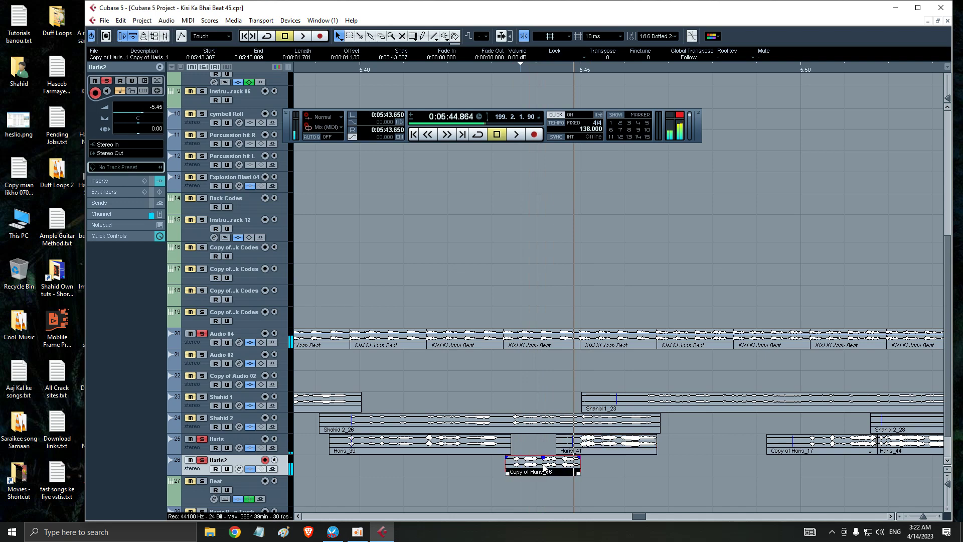
{"action": "left_click_drag", "start_coordinate": [948, 315], "coordinate": [948, 258]}
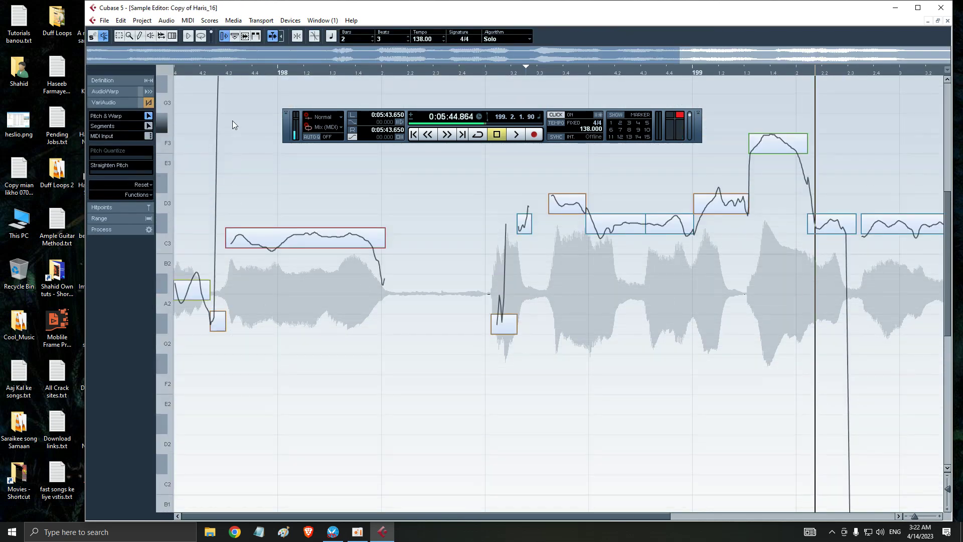
{"action": "left_click_drag", "start_coordinate": [233, 74], "coordinate": [191, 60]}
{"action": "key", "text": "space"}
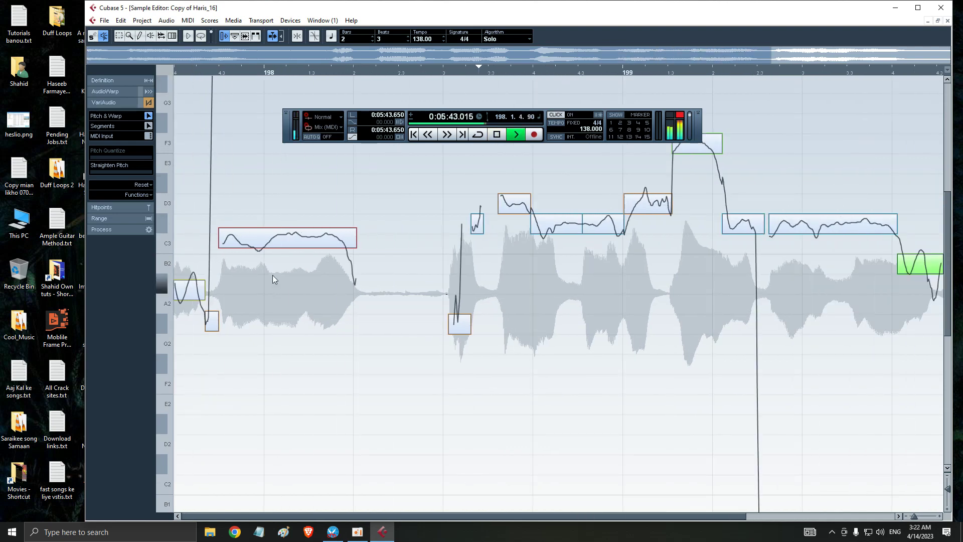
{"action": "left_click", "coordinate": [298, 248]}
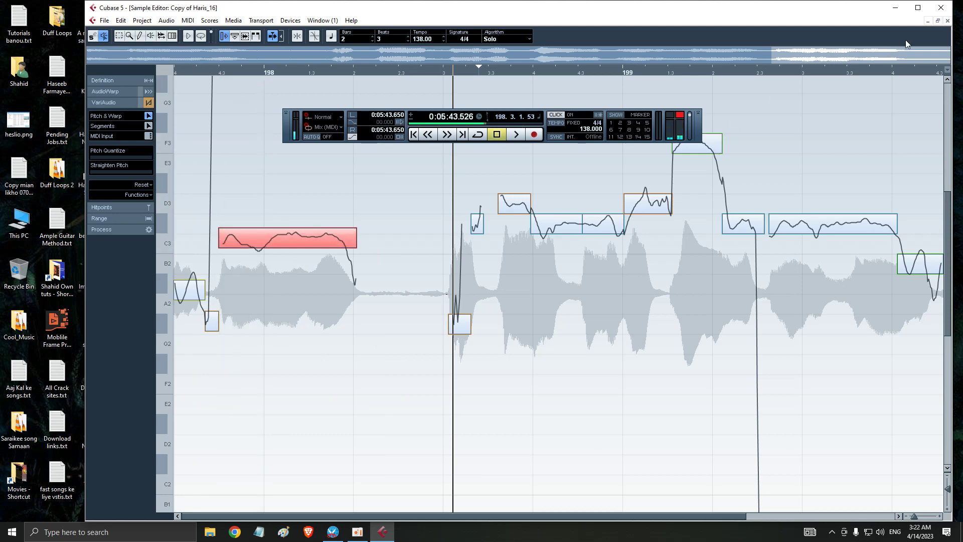
Play the passage in the project arrangement, reopen the track 26 clip in the Sample Editor and play its phrase after bar 198
{"action": "left_click", "coordinate": [948, 21]}
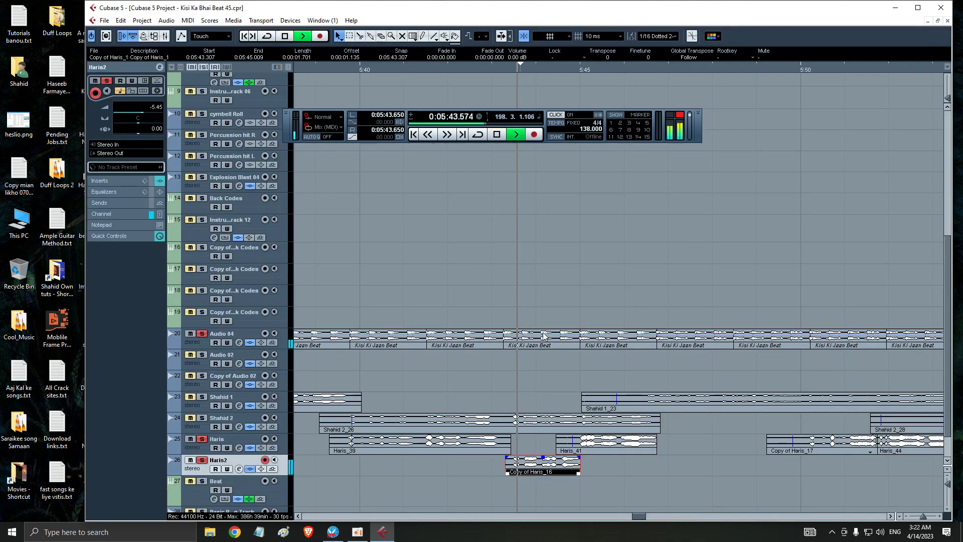
{"action": "key", "text": "space"}
{"action": "double_click", "coordinate": [536, 469]}
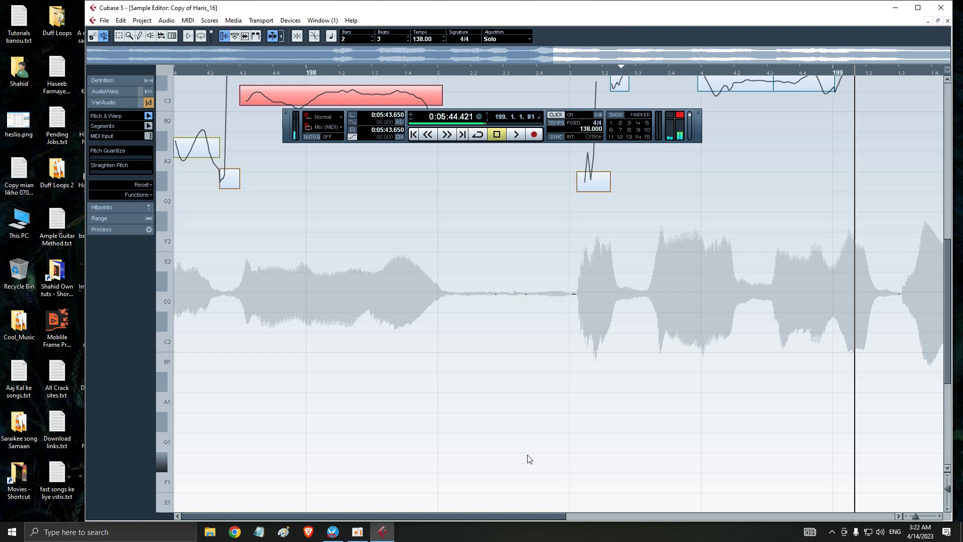
{"action": "key", "text": "space"}
{"action": "key", "text": "space"}
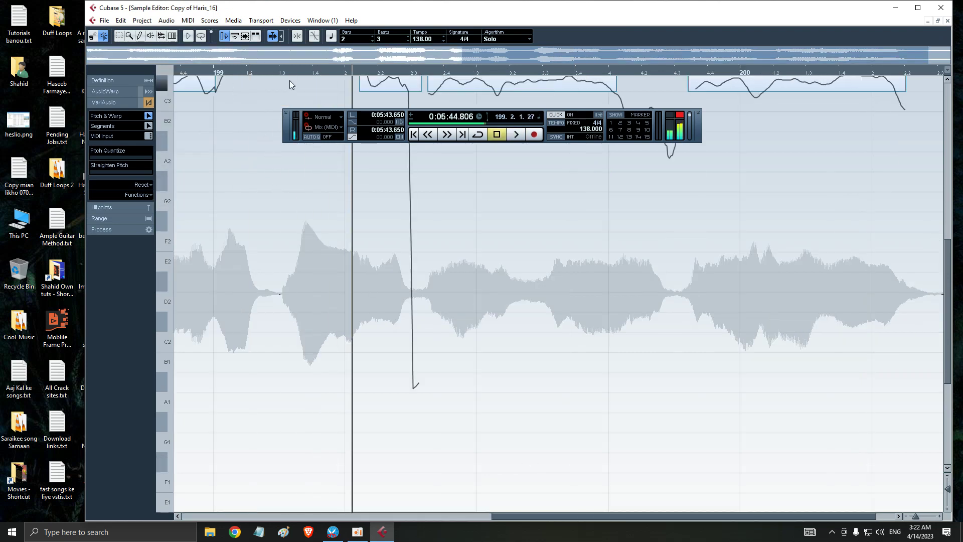
{"action": "left_click_drag", "start_coordinate": [295, 70], "coordinate": [273, 83]}
{"action": "key", "text": "space"}
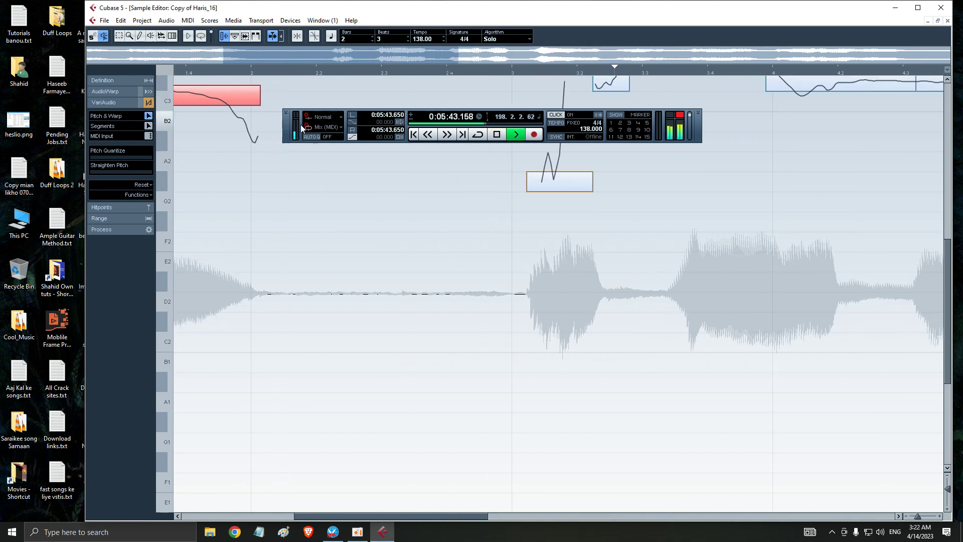
{"action": "key", "text": "space"}
Audition the individual pitch segments between beats 198.3 and 199.2 to check their notes
{"action": "left_click", "coordinate": [559, 185]}
{"action": "left_click", "coordinate": [615, 91]}
{"action": "left_click", "coordinate": [792, 84]}
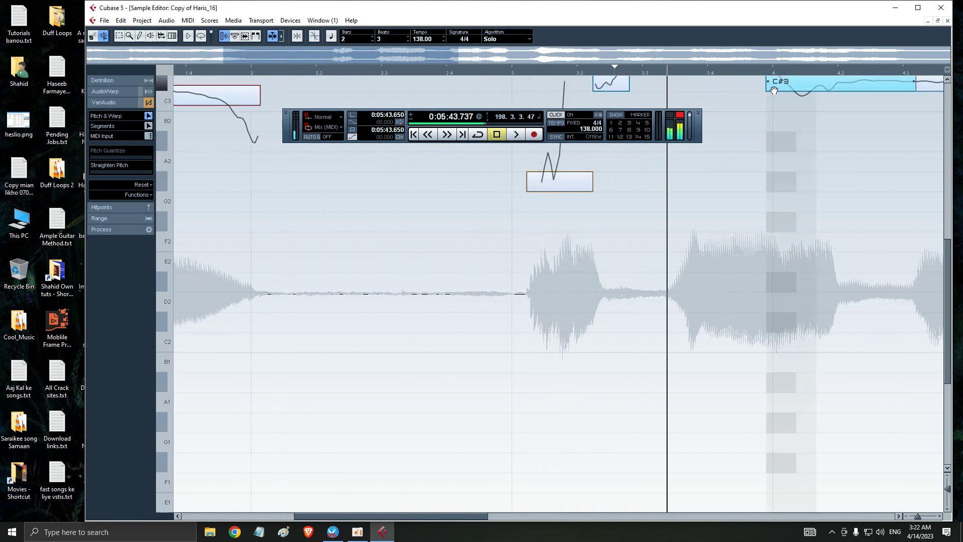
{"action": "key", "text": "g"}
{"action": "key", "text": "g"}
{"action": "key", "text": "g"}
{"action": "left_click", "coordinate": [728, 85]}
{"action": "key", "text": "g"}
{"action": "key", "text": "g"}
{"action": "left_click", "coordinate": [730, 84]}
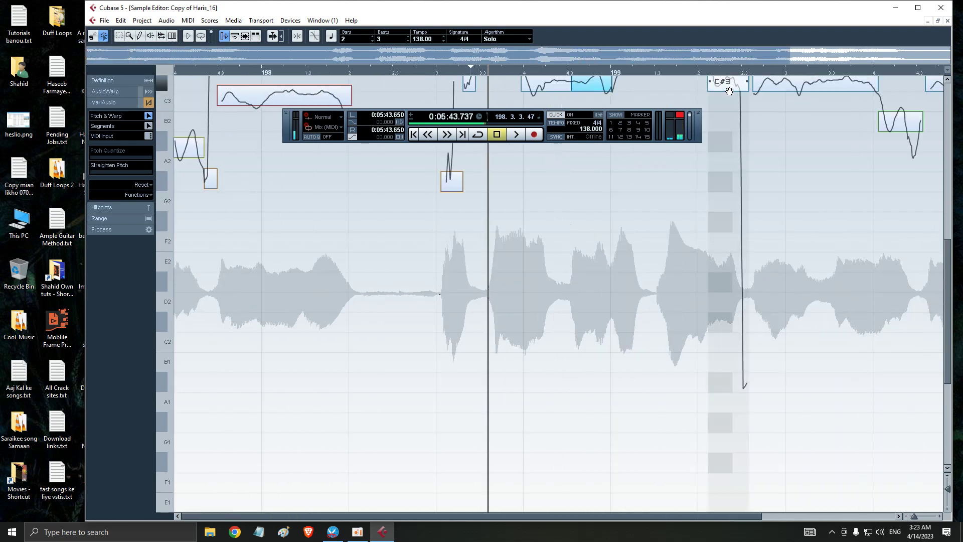
Try raising the two C#3 segments before bar 199 and the tiny segment after beat 198.3 to D3, and play the phrase
{"action": "left_click_drag", "start_coordinate": [952, 248], "coordinate": [937, 205]}
{"action": "left_click", "coordinate": [558, 241]}
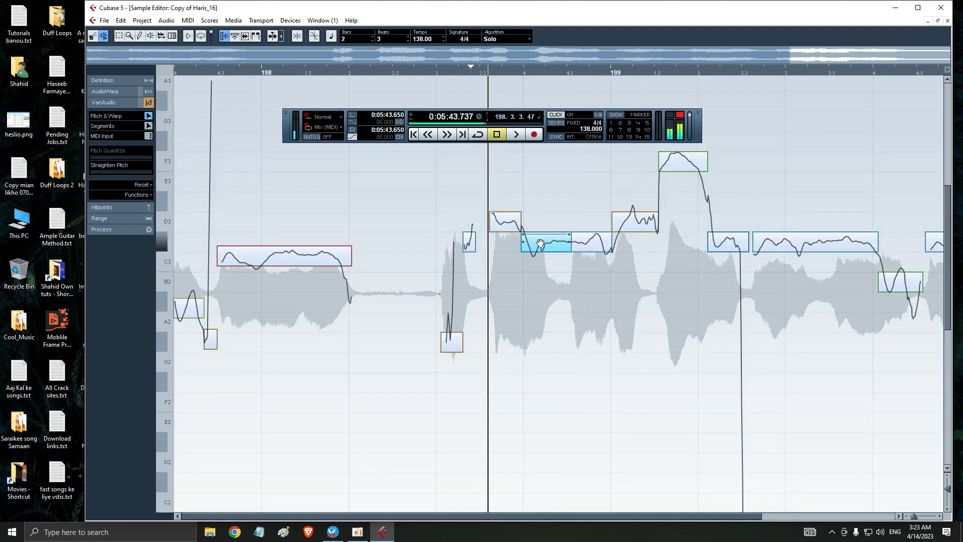
{"action": "left_click_drag", "start_coordinate": [547, 241], "coordinate": [592, 221]}
{"action": "left_click", "coordinate": [592, 241]}
{"action": "left_click", "coordinate": [471, 242]}
{"action": "left_click_drag", "start_coordinate": [470, 241], "coordinate": [470, 221]}
{"action": "left_click", "coordinate": [436, 72]}
{"action": "key", "text": "space"}
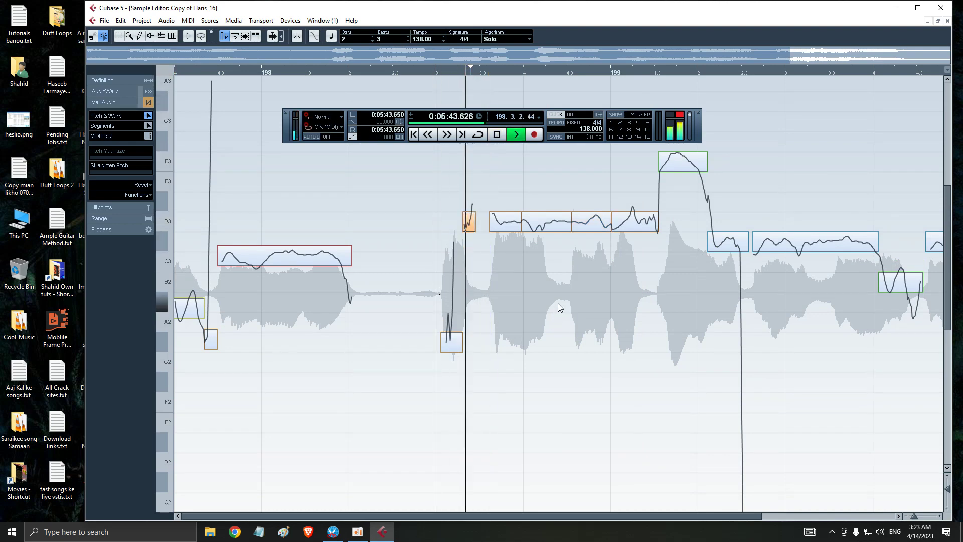
{"action": "key", "text": "space"}
Audition the low G#2 segment at beat 198.3 and the tiny D3 segment after it, and replay the phrase
{"action": "left_click", "coordinate": [453, 352]}
{"action": "mouse_move", "coordinate": [453, 351]}
{"action": "left_mouse_down"}
{"action": "mouse_move", "coordinate": [454, 262]}
{"action": "mouse_move", "coordinate": [453, 342]}
{"action": "left_mouse_up"}
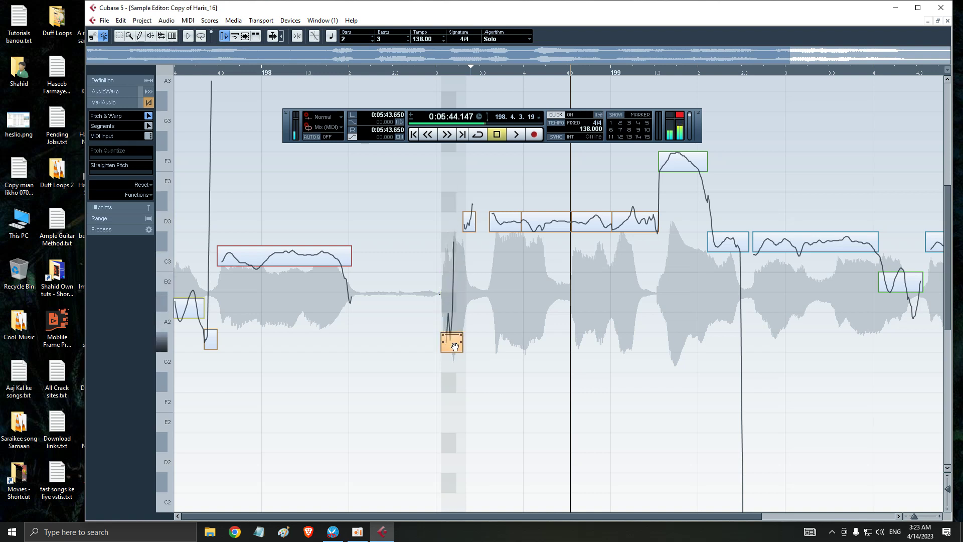
{"action": "left_click", "coordinate": [470, 226]}
{"action": "left_click", "coordinate": [446, 73]}
{"action": "key", "text": "space"}
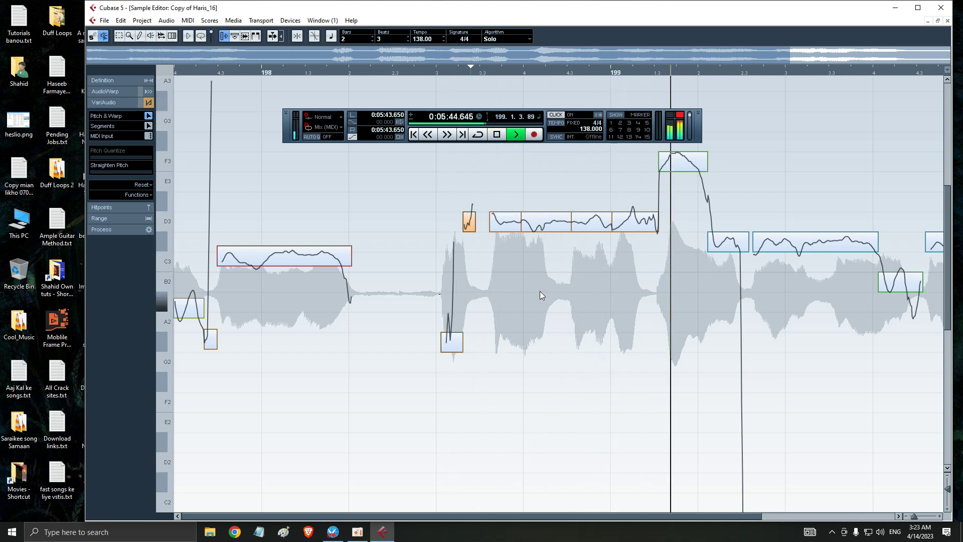
{"action": "key", "text": "space"}
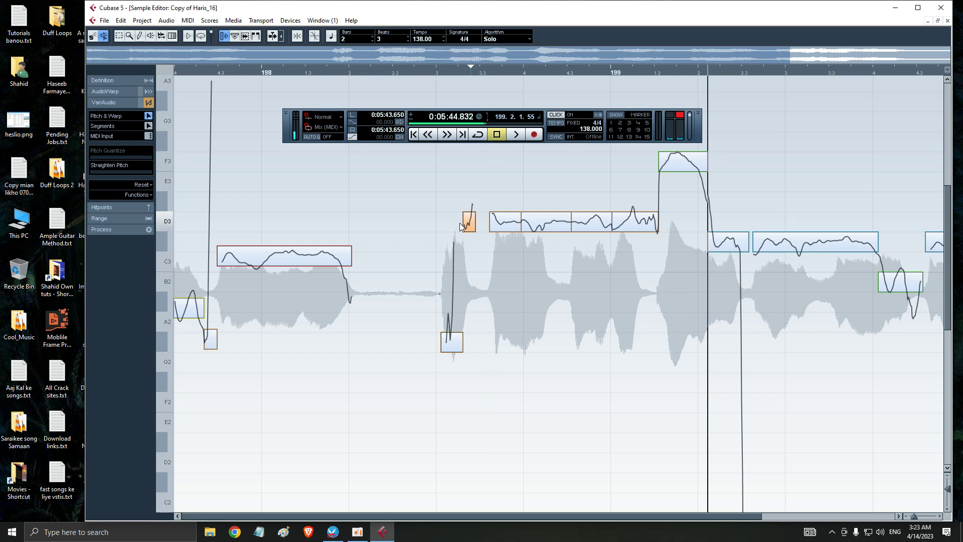
Undo the recent pitch raises on the segments before bar 199 and on the long segment across bar 200
{"action": "key", "text": "ctrl+z"}
{"action": "key", "text": "ctrl+z"}
{"action": "key", "text": "ctrl+z"}
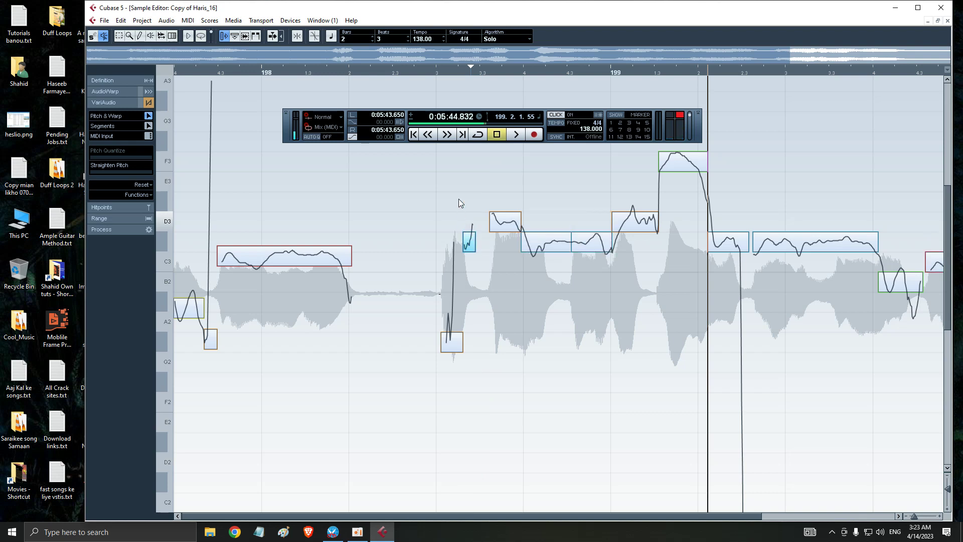
Try lowering the D3 segment at 198.3.3 to C#3 and play the phrase from beat 198.3
{"action": "left_click", "coordinate": [435, 74]}
{"action": "key", "text": "space"}
{"action": "left_click_drag", "start_coordinate": [506, 233], "coordinate": [506, 252]}
{"action": "left_click", "coordinate": [438, 72]}
{"action": "key", "text": "space"}
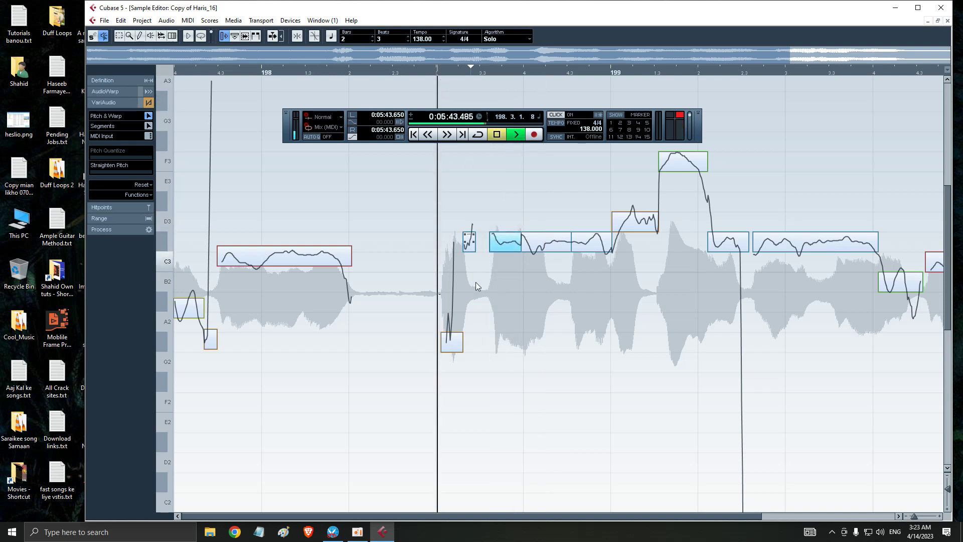
{"action": "key", "text": "space"}
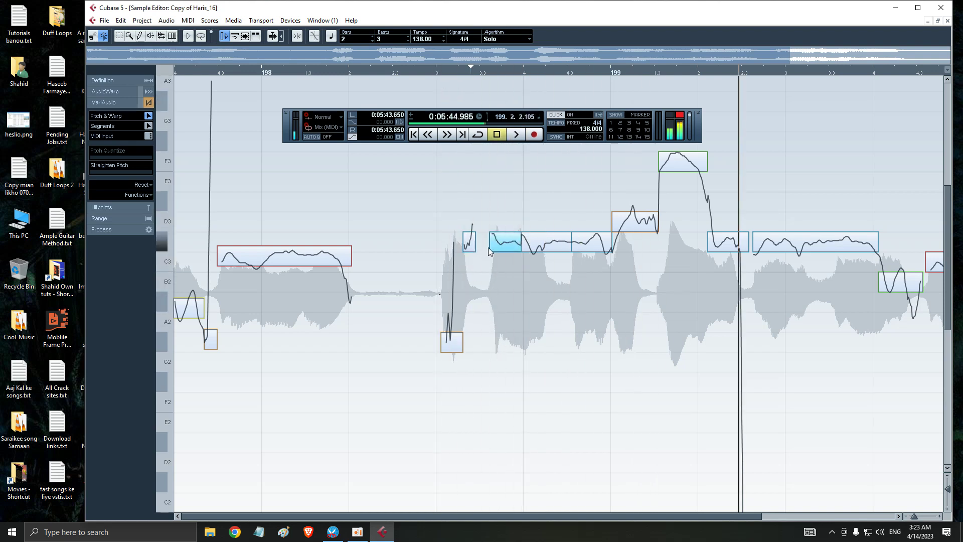
Try raising the three connected segments between 198.3.3 and bar 199 to D3, and play the phrase from beat 198.3
{"action": "left_click_drag", "start_coordinate": [501, 242], "coordinate": [543, 211]}
{"action": "left_click", "coordinate": [543, 238]}
{"action": "left_click_drag", "start_coordinate": [592, 242], "coordinate": [592, 221]}
{"action": "left_click", "coordinate": [444, 73]}
{"action": "key", "text": "space"}
{"action": "key", "text": "space"}
{"action": "left_click", "coordinate": [442, 68]}
{"action": "key", "text": "space"}
{"action": "key", "text": "space"}
Raise the tiny segment after beat 198.3 to D3 and lower the two segments just before bar 199 to C#3
{"action": "left_click", "coordinate": [503, 232]}
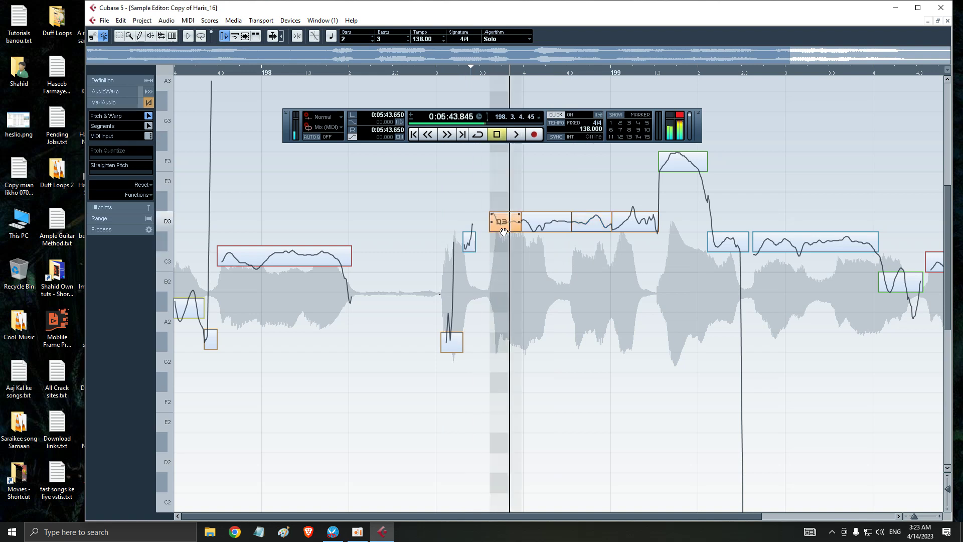
{"action": "left_click_drag", "start_coordinate": [470, 245], "coordinate": [470, 230]}
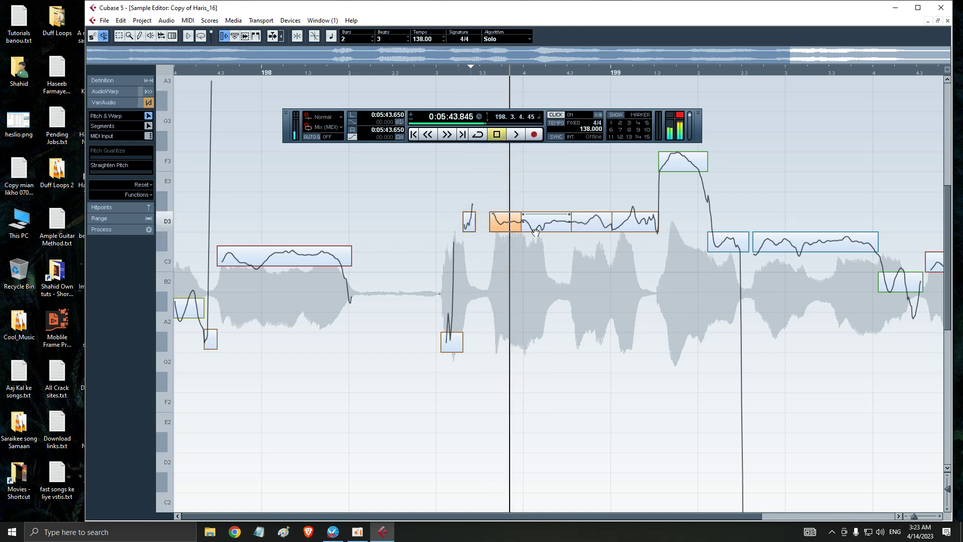
{"action": "mouse_move", "coordinate": [544, 237]}
{"action": "left_mouse_down"}
{"action": "mouse_move", "coordinate": [543, 296]}
{"action": "mouse_move", "coordinate": [542, 249]}
{"action": "left_mouse_up"}
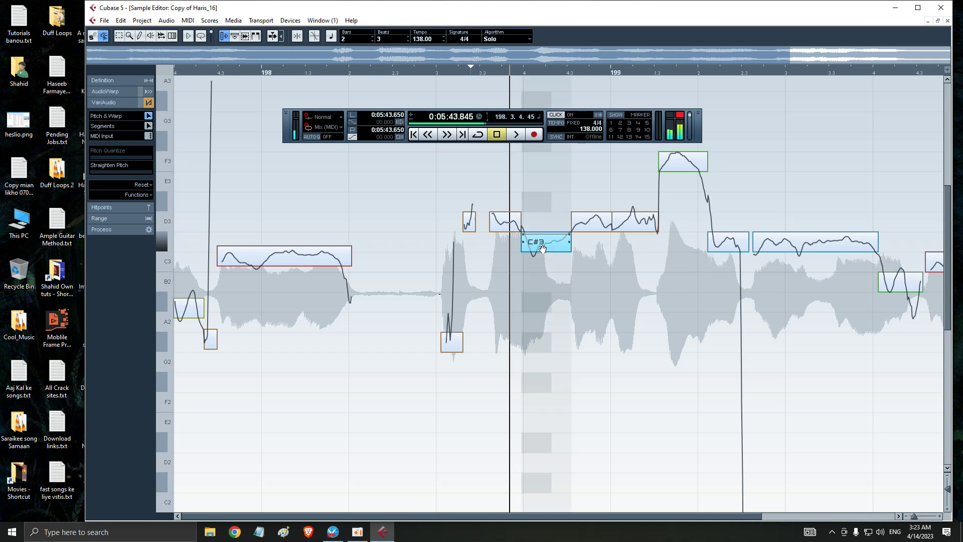
{"action": "mouse_move", "coordinate": [589, 229]}
{"action": "left_mouse_down"}
{"action": "mouse_move", "coordinate": [589, 249]}
{"action": "mouse_move", "coordinate": [588, 211]}
{"action": "mouse_move", "coordinate": [592, 283]}
{"action": "mouse_move", "coordinate": [591, 242]}
{"action": "left_mouse_up"}
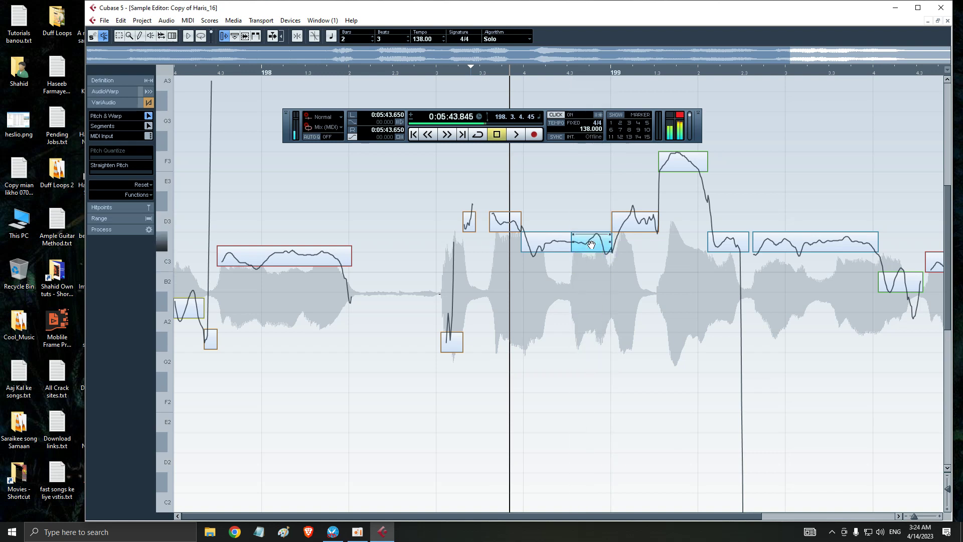
Play the phrase, lower the D3 segment at bar 199 to C#3 and replay the phrase from about 198.3.3
{"action": "left_click", "coordinate": [464, 72]}
{"action": "key", "text": "space"}
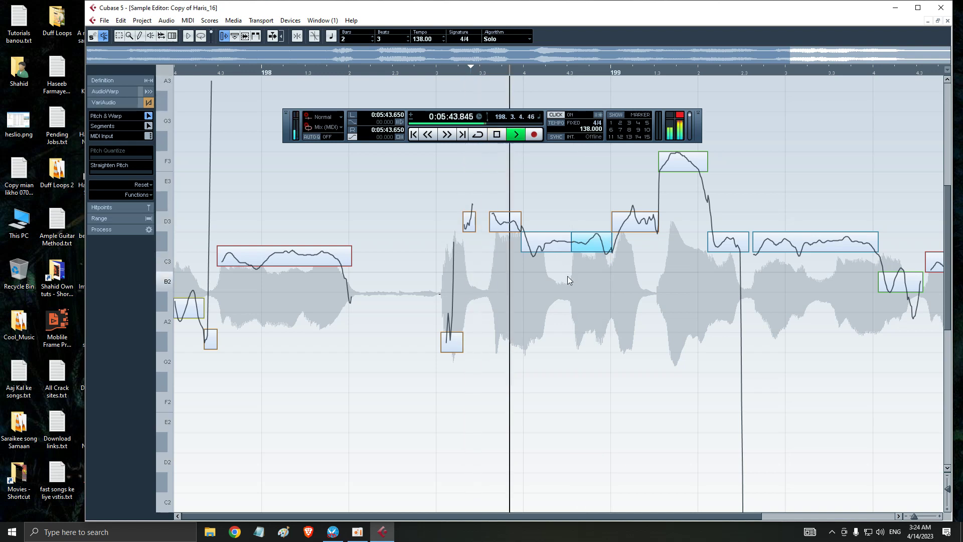
{"action": "key", "text": "space"}
{"action": "left_click_drag", "start_coordinate": [624, 225], "coordinate": [634, 249]}
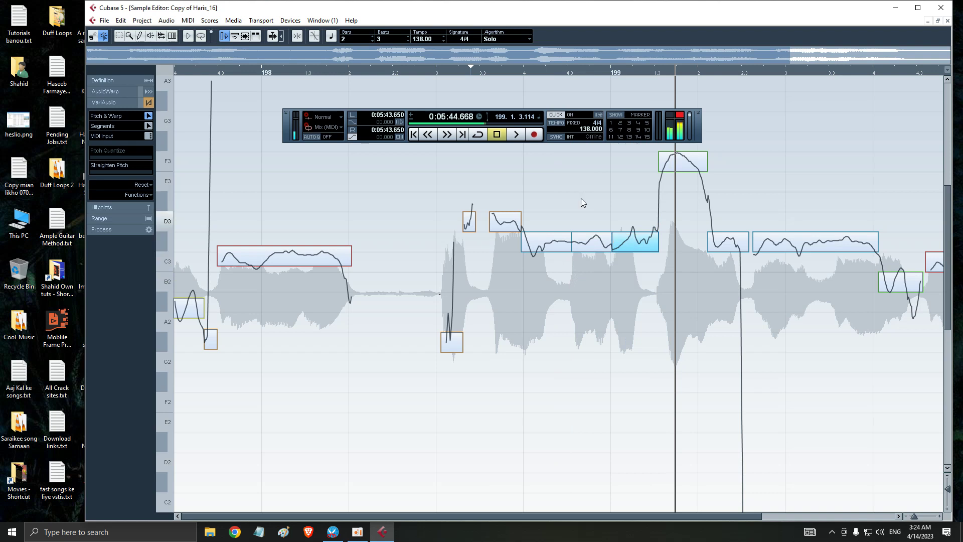
{"action": "left_click", "coordinate": [487, 75]}
{"action": "key", "text": "space"}
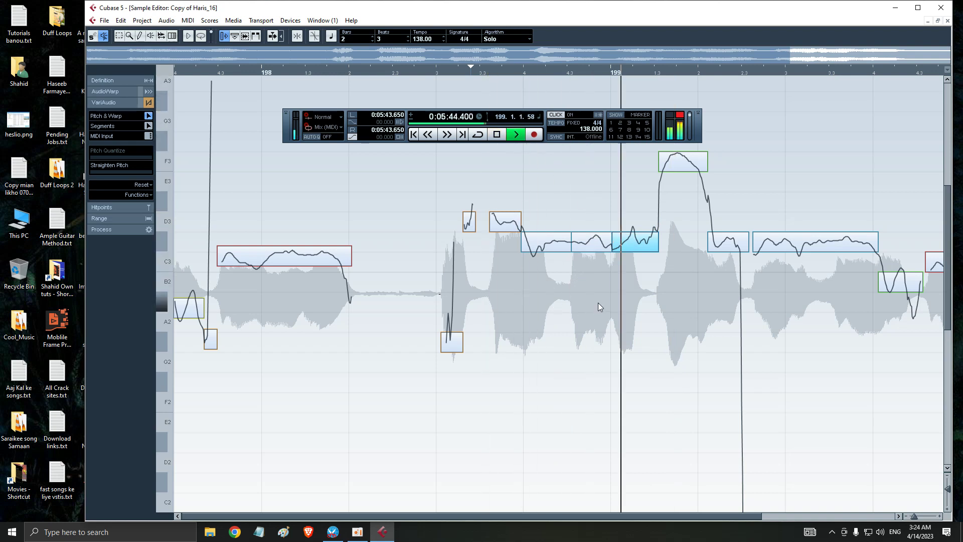
Undo the last lowering of the segment at bar 199, raise it to D#3 and play the phrase
{"action": "key", "text": "space"}
{"action": "key", "text": "ctrl+z"}
{"action": "key", "text": "space"}
{"action": "key", "text": "space"}
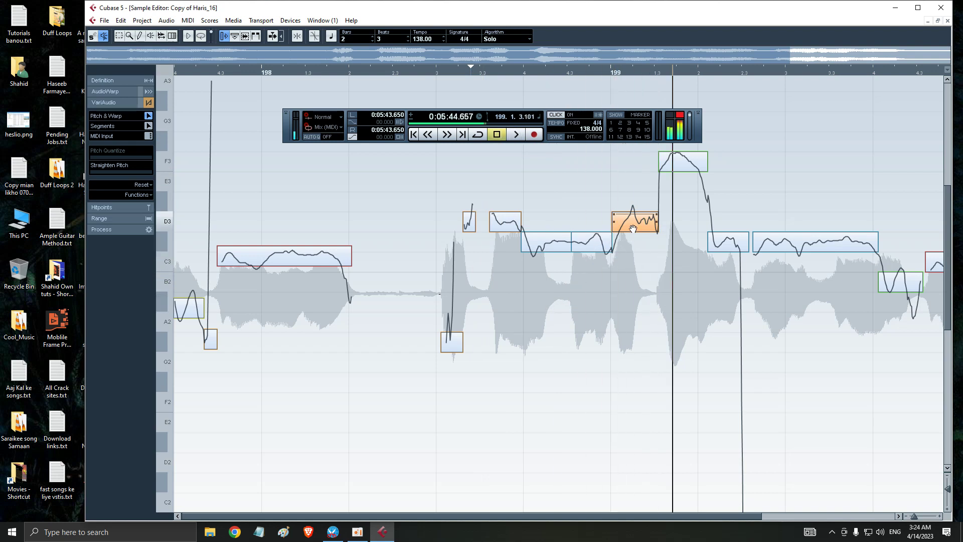
{"action": "left_click_drag", "start_coordinate": [633, 229], "coordinate": [633, 209]}
{"action": "key", "text": "space"}
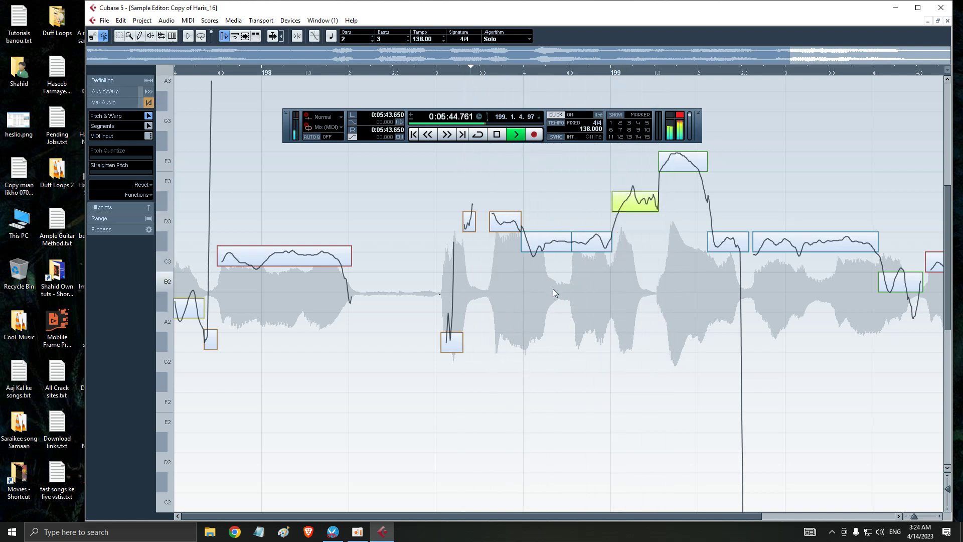
Raise the tiny segment after beat 198.3 and the D3 segment at 198.3.3 to D#3, and play from beat 198.3
{"action": "left_click", "coordinate": [436, 72]}
{"action": "left_click", "coordinate": [469, 223]}
{"action": "left_click_drag", "start_coordinate": [470, 227], "coordinate": [505, 203]}
{"action": "left_click", "coordinate": [505, 222]}
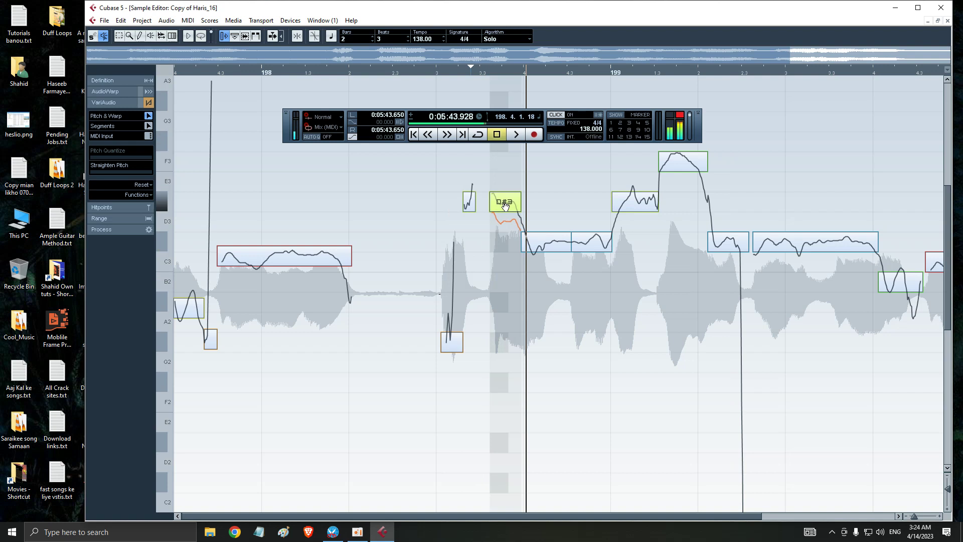
{"action": "left_click", "coordinate": [436, 77]}
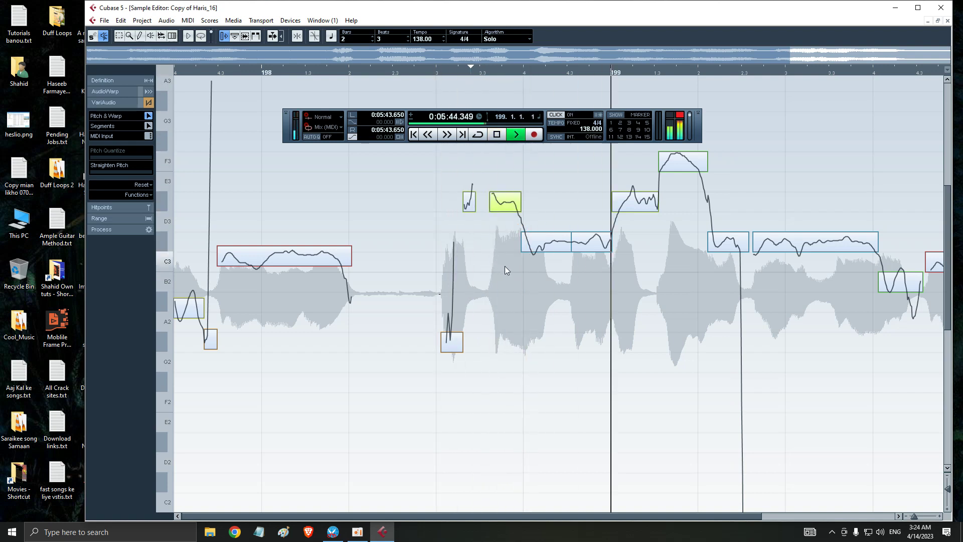
Audition the segments between 198.3.3 and bar 199 and replay the phrase from just after beat 198.3
{"action": "left_click", "coordinate": [504, 206]}
{"action": "mouse_move", "coordinate": [505, 206]}
{"action": "left_mouse_down"}
{"action": "mouse_move", "coordinate": [503, 188]}
{"action": "mouse_move", "coordinate": [501, 205]}
{"action": "left_mouse_up"}
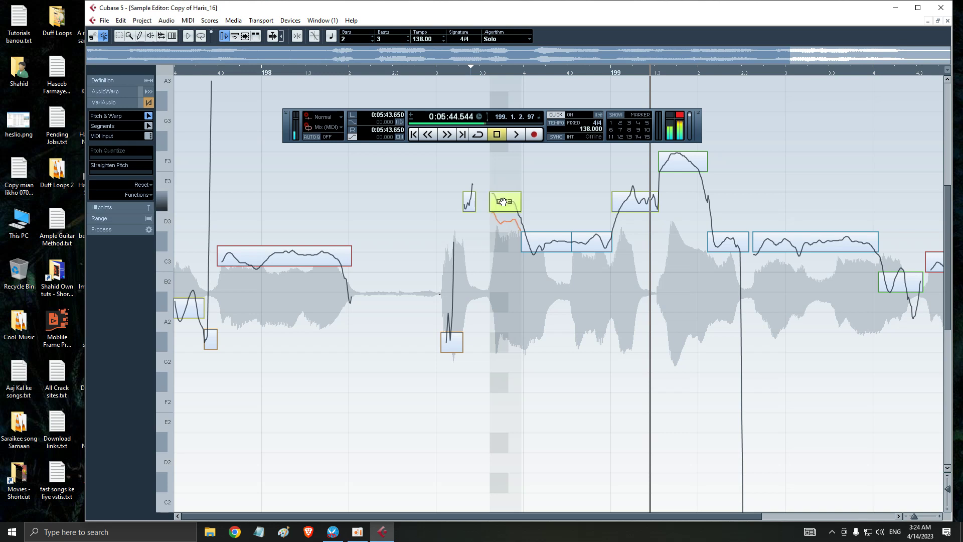
{"action": "left_click", "coordinate": [450, 72]}
{"action": "key", "text": "space"}
{"action": "key", "text": "space"}
{"action": "left_click", "coordinate": [547, 242]}
{"action": "key", "text": "space"}
{"action": "key", "text": "space"}
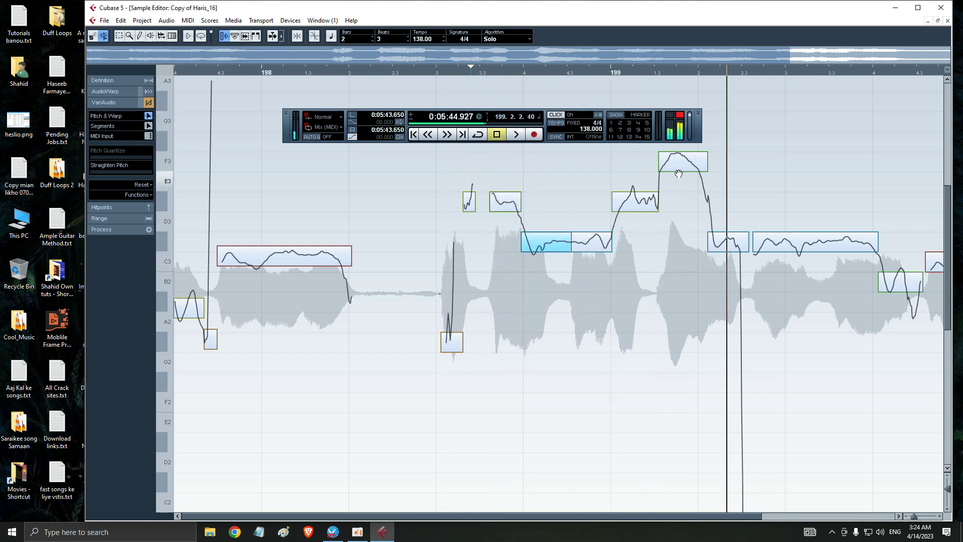
Raise the F3 segment at 199.1.3 to F#3 and play the phrase from just after beat 198.3
{"action": "left_click", "coordinate": [677, 172]}
{"action": "left_click_drag", "start_coordinate": [678, 160], "coordinate": [678, 140]}
{"action": "left_click", "coordinate": [464, 73]}
{"action": "key", "text": "space"}
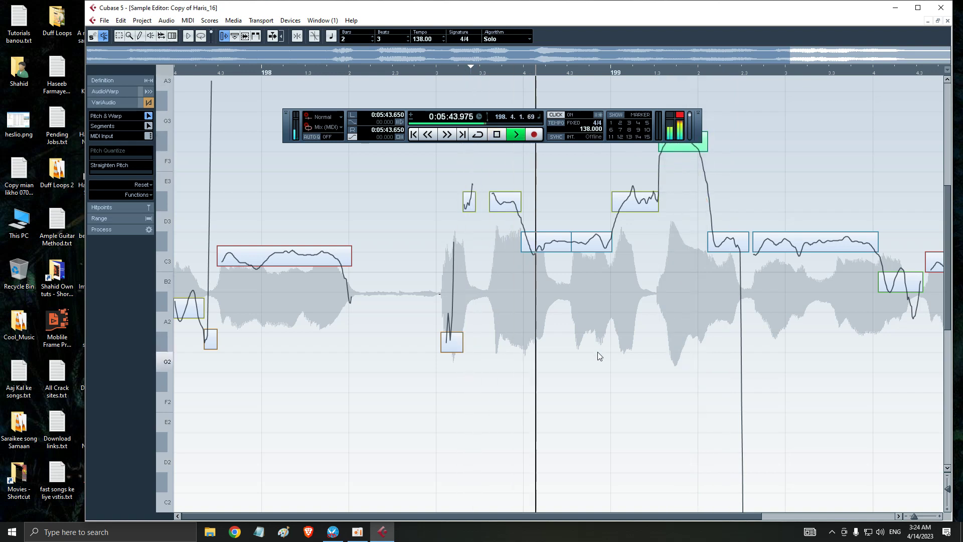
Audition the two C#3 segments after beat 199.2 and play the phrase from about 199.1.3
{"action": "left_click", "coordinate": [727, 242]}
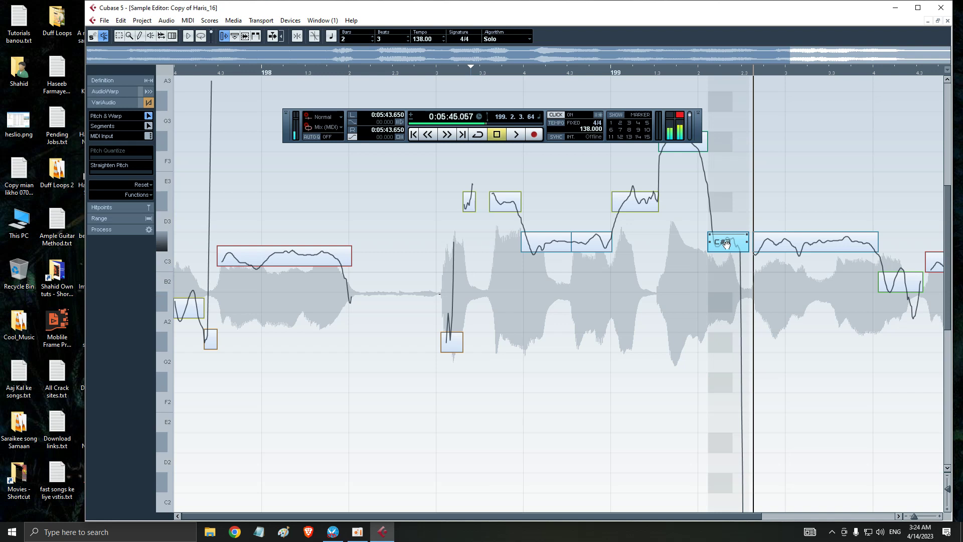
{"action": "key", "text": "space"}
{"action": "left_click_drag", "start_coordinate": [729, 241], "coordinate": [781, 247]}
{"action": "left_click", "coordinate": [778, 249]}
{"action": "left_click", "coordinate": [656, 74]}
{"action": "key", "text": "space"}
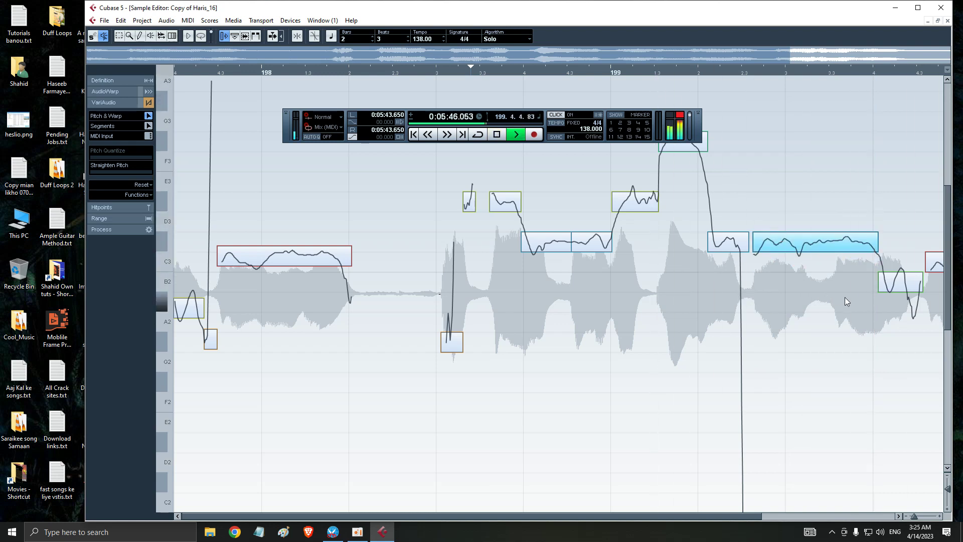
{"action": "key", "text": "space"}
Raise the C3 segment at 199.4.3 to C#3 and play the phrase from about bar 198
{"action": "left_click", "coordinate": [898, 286]}
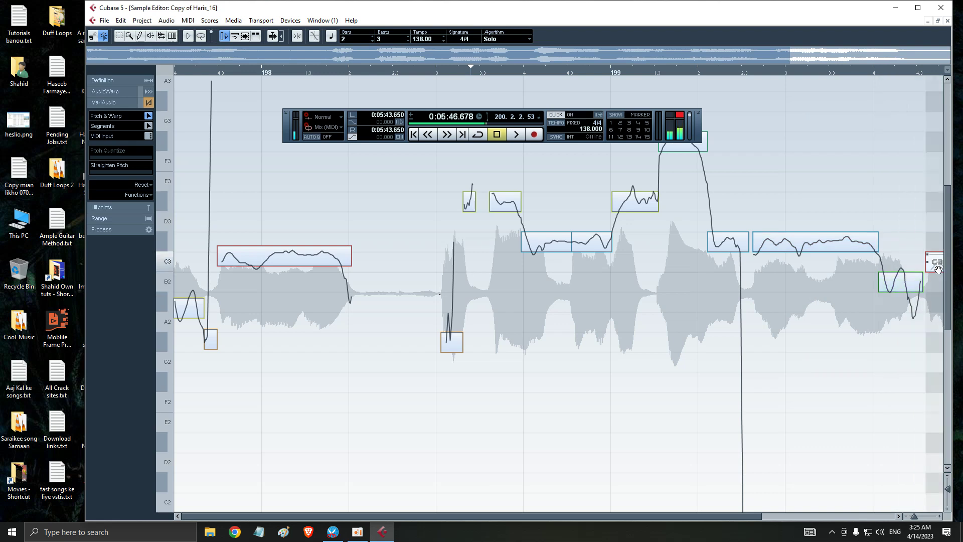
{"action": "left_click_drag", "start_coordinate": [938, 270], "coordinate": [936, 254]}
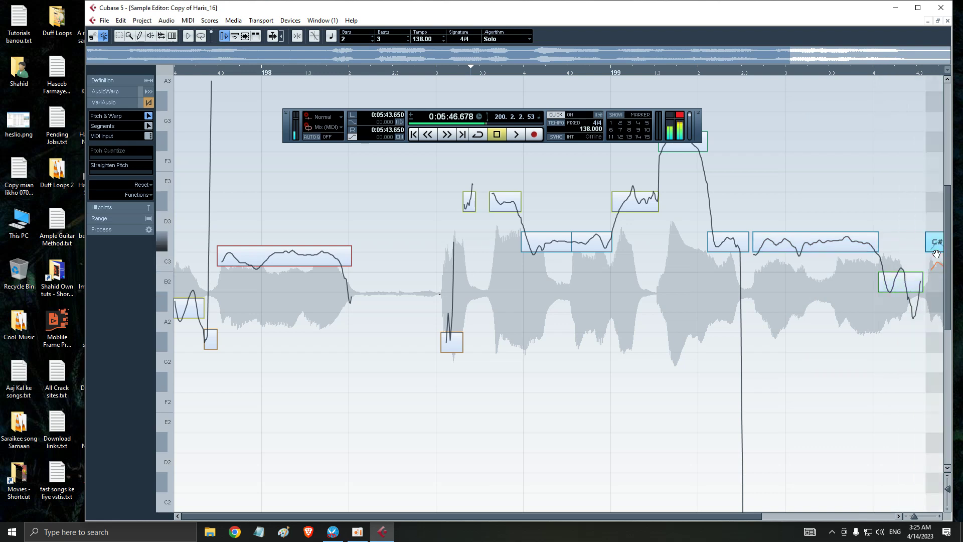
{"action": "left_click", "coordinate": [858, 72]}
{"action": "key", "text": "g"}
{"action": "key", "text": "g"}
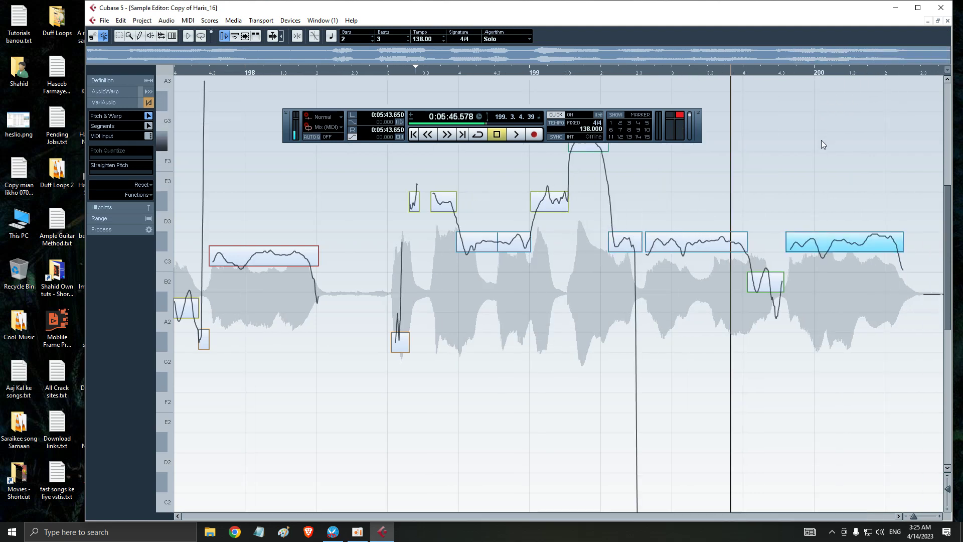
{"action": "left_click", "coordinate": [242, 72]}
{"action": "key", "text": "space"}
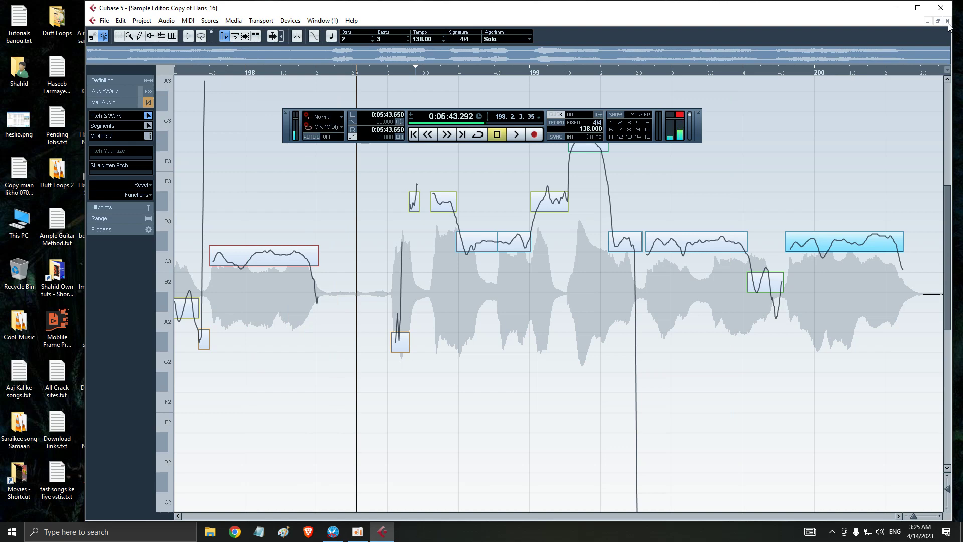
Close this clip, open the preceding vocal clip on track 25 for pitch editing and play it from about 196.2.3
{"action": "left_click", "coordinate": [947, 21]}
{"action": "left_click", "coordinate": [472, 444]}
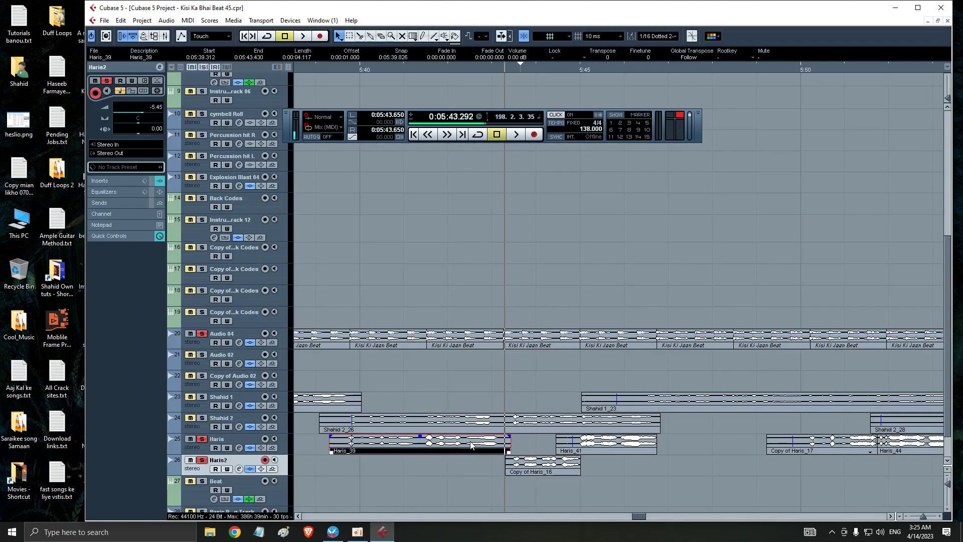
{"action": "double_click", "coordinate": [479, 448]}
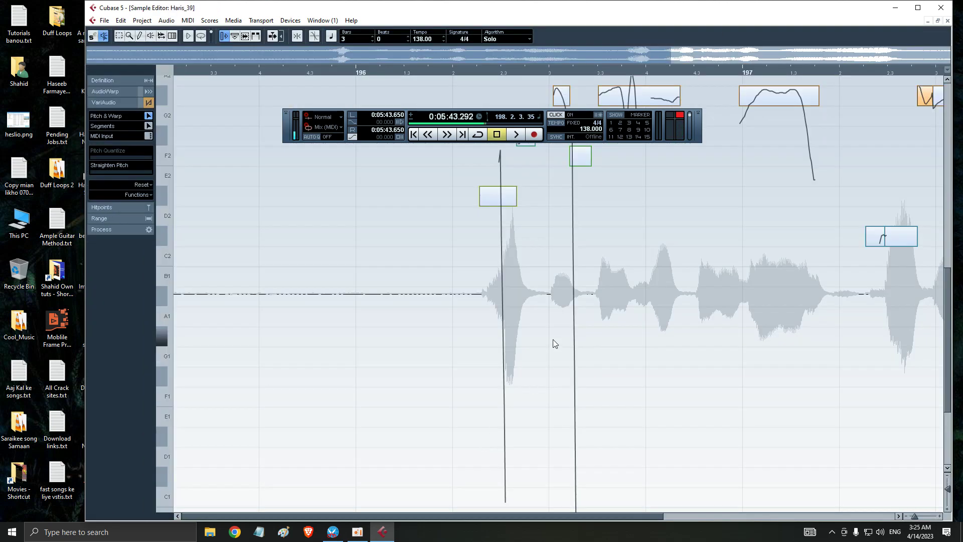
{"action": "left_click_drag", "start_coordinate": [950, 319], "coordinate": [950, 275]}
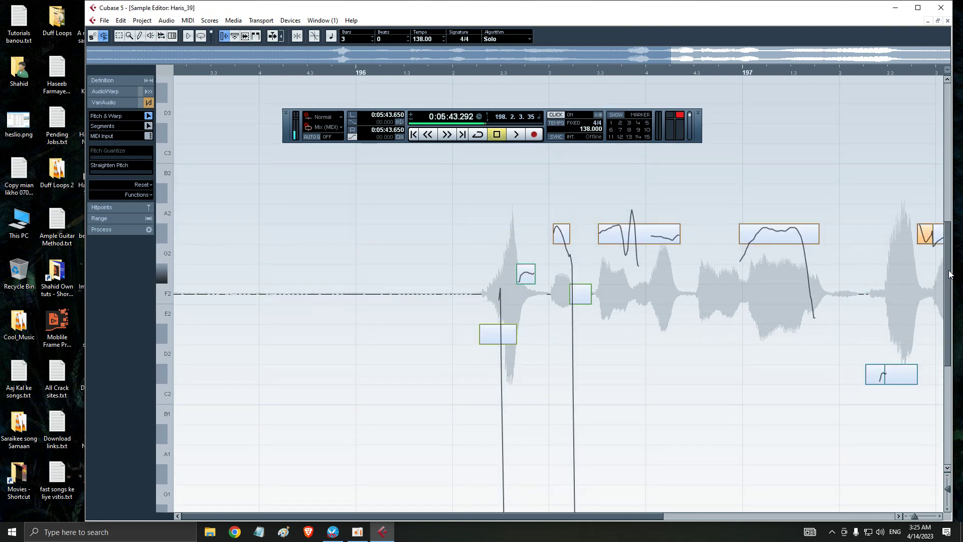
{"action": "left_click", "coordinate": [483, 77]}
{"action": "key", "text": "space"}
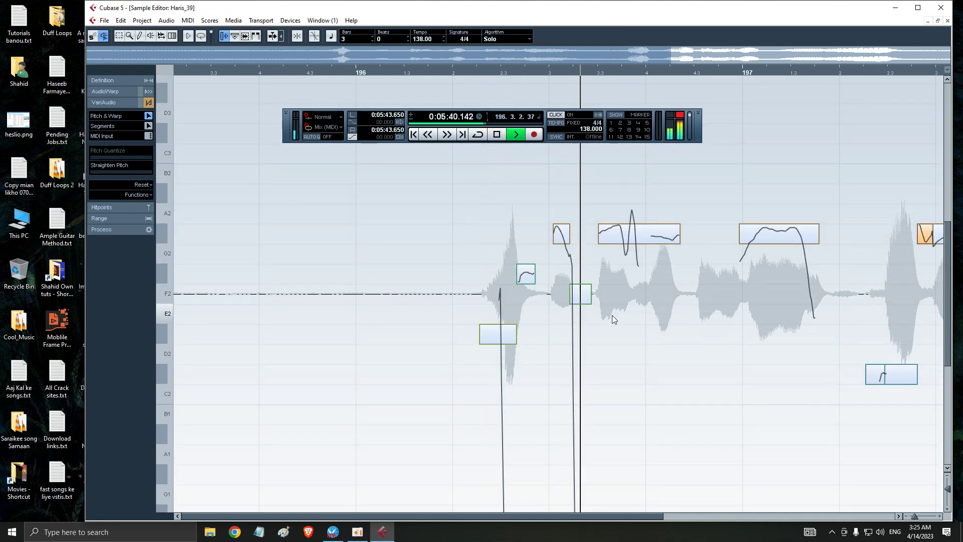
{"action": "key", "text": "space"}
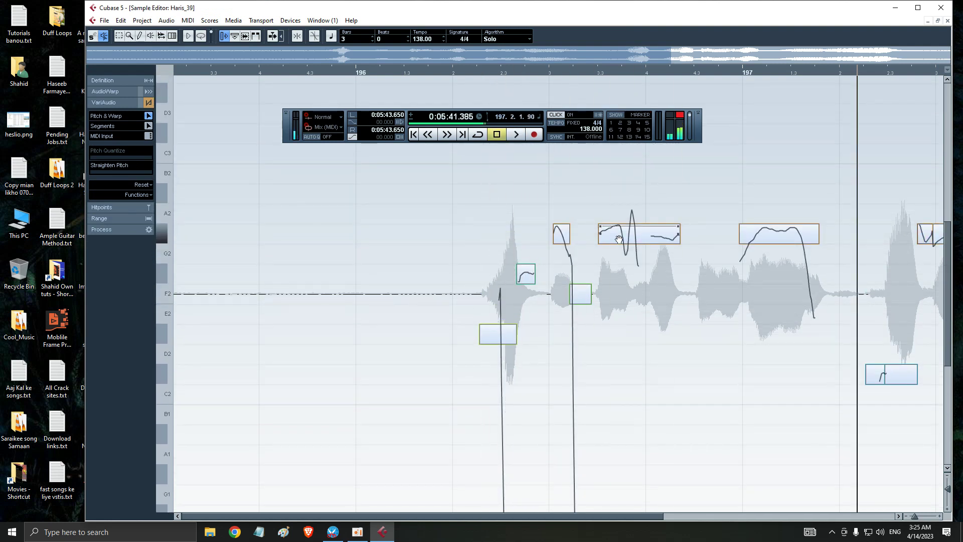
Try lowering the two connected C#2 segments after beat 197.2 to B1
{"action": "left_click", "coordinate": [561, 236]}
{"action": "key", "text": "space"}
{"action": "key", "text": "space"}
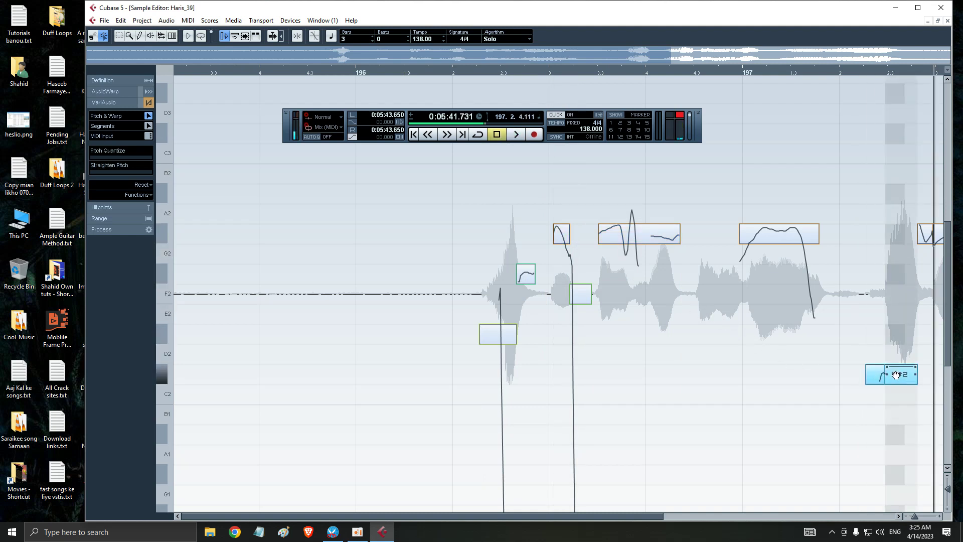
{"action": "left_click_drag", "start_coordinate": [898, 374], "coordinate": [899, 414]}
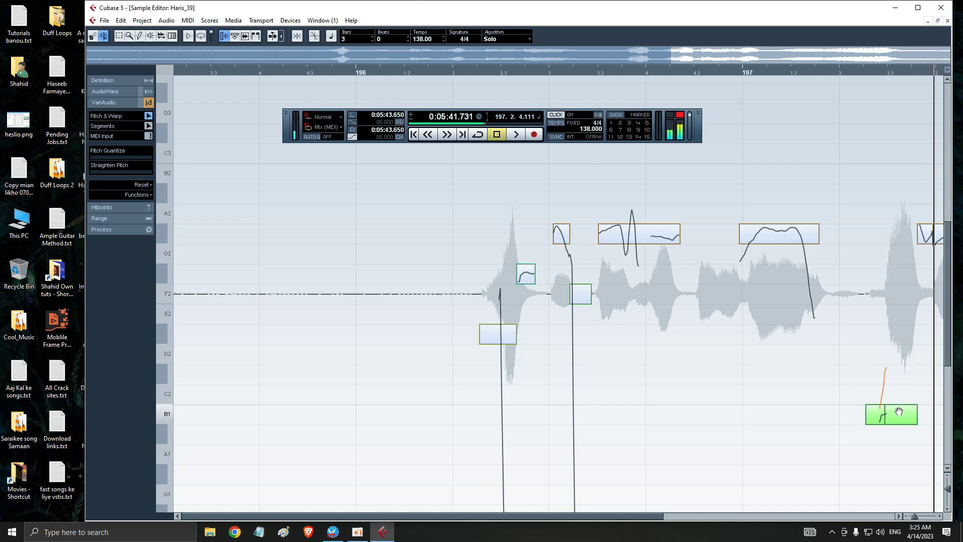
{"action": "left_click", "coordinate": [896, 363]}
Play the phrase from beat 197.2 and bring the two lowered B1 segments back to C#2
{"action": "left_click_drag", "start_coordinate": [847, 72], "coordinate": [846, 111]}
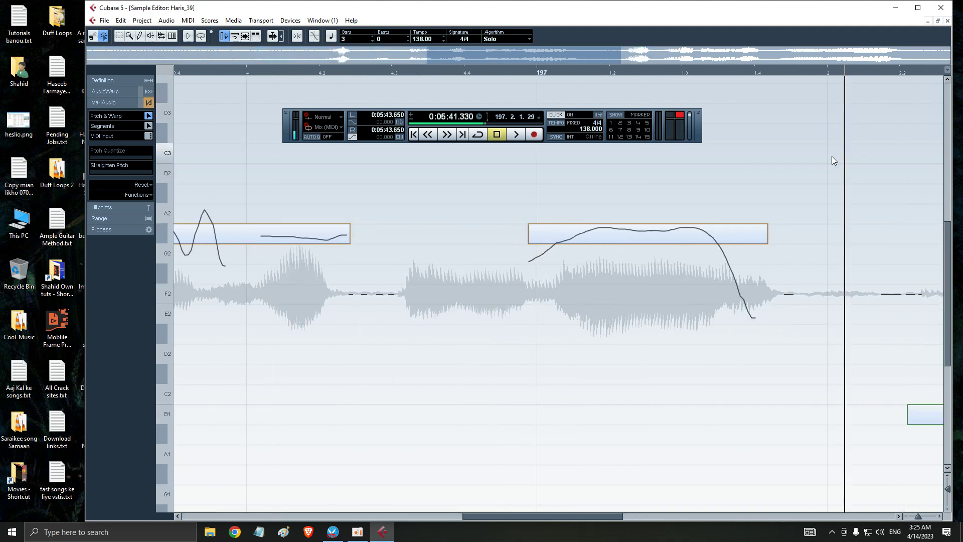
{"action": "key", "text": "g"}
{"action": "key", "text": "g"}
{"action": "key", "text": "g"}
{"action": "key", "text": "g"}
{"action": "key", "text": "g"}
{"action": "key", "text": "g"}
{"action": "key", "text": "space"}
{"action": "key", "text": "space"}
{"action": "left_click_drag", "start_coordinate": [616, 414], "coordinate": [617, 377]}
{"action": "key", "text": "ctrl+z"}
{"action": "left_click", "coordinate": [617, 378]}
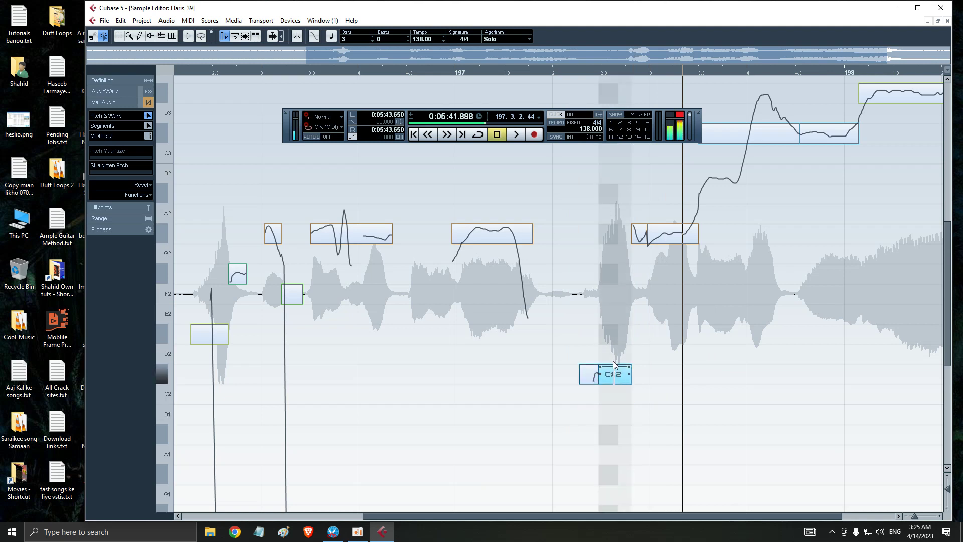
Raise the two connected C#2 segments after beat 197.2 to D#2, replaying the phrase from beat 197.2
{"action": "left_click", "coordinate": [678, 242]}
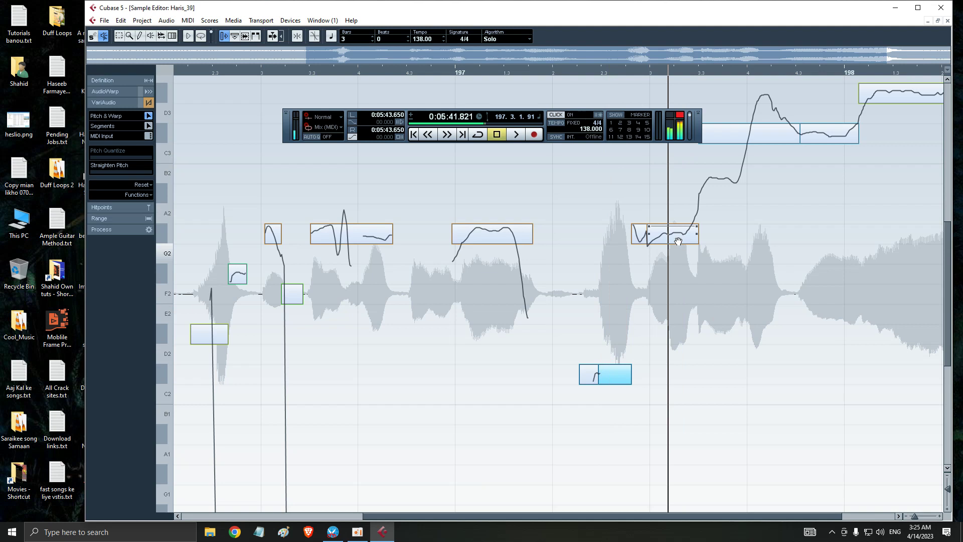
{"action": "left_click", "coordinate": [565, 76]}
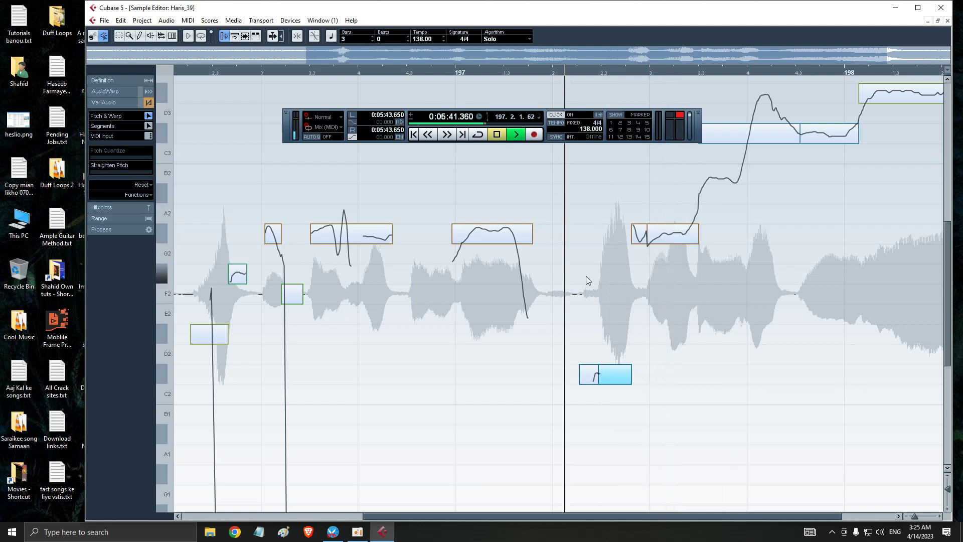
{"action": "left_click_drag", "start_coordinate": [614, 375], "coordinate": [614, 345]}
{"action": "left_click", "coordinate": [615, 341]}
{"action": "left_click", "coordinate": [570, 79]}
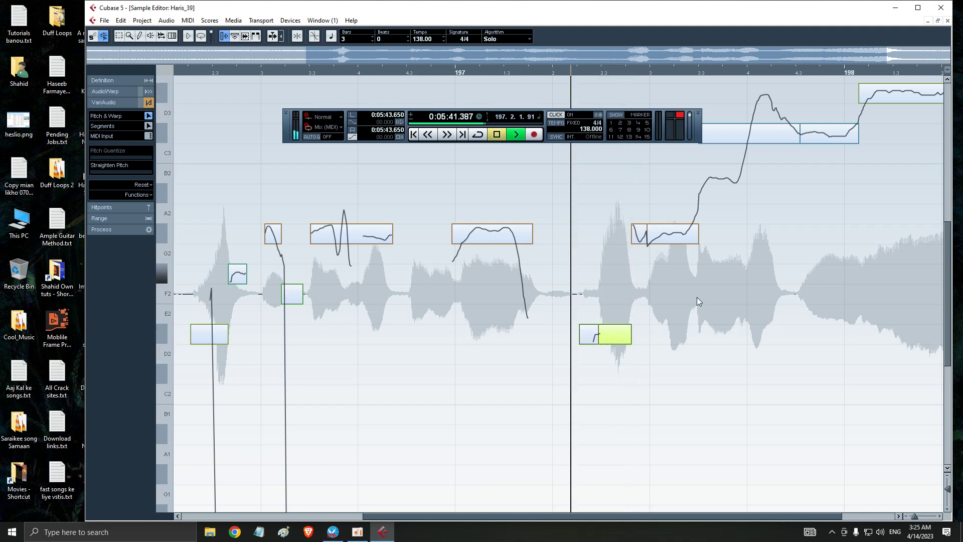
{"action": "left_click", "coordinate": [580, 76]}
Raise the two connected G#2 segments around beat 197.3 to A#2 and play the phrase through to the clip's end
{"action": "left_click", "coordinate": [663, 234]}
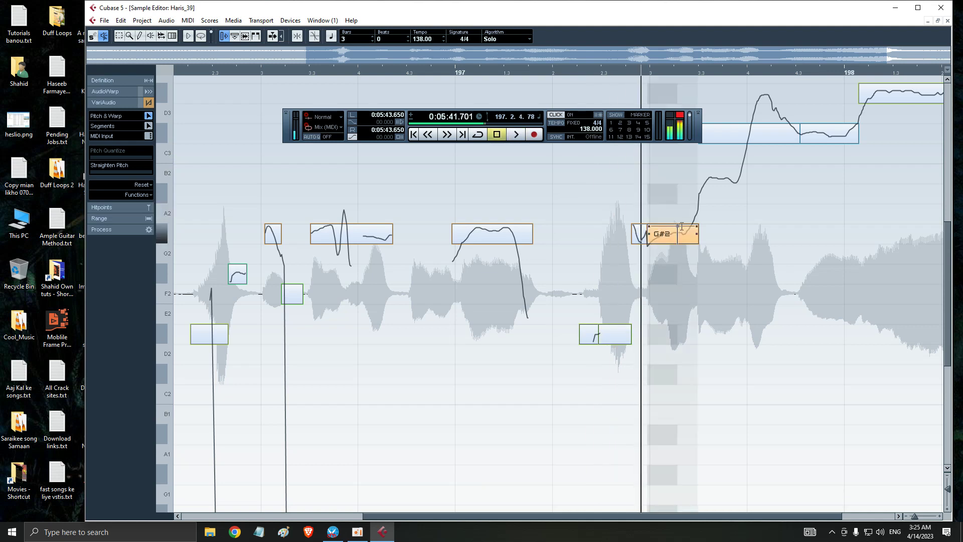
{"action": "left_click_drag", "start_coordinate": [670, 228], "coordinate": [671, 206]}
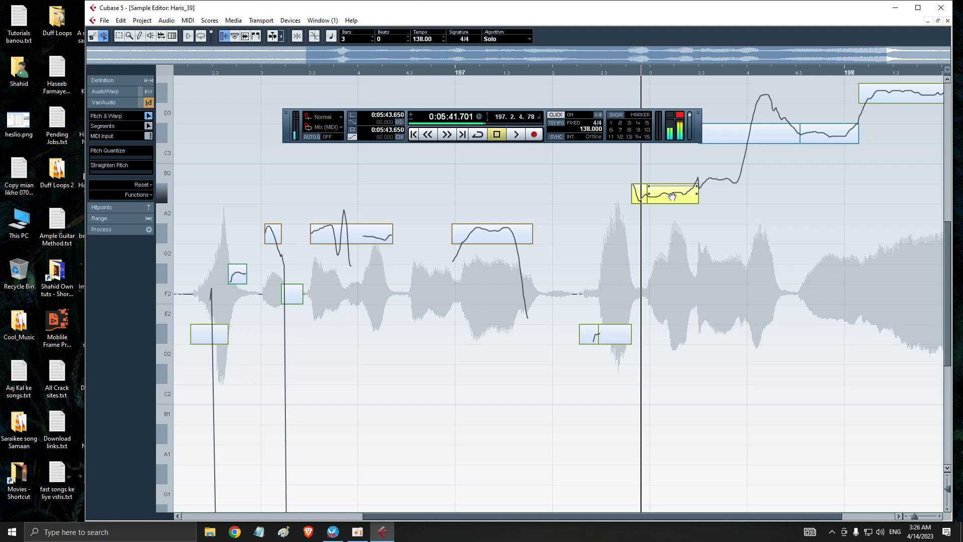
{"action": "left_click", "coordinate": [573, 72]}
{"action": "key", "text": "space"}
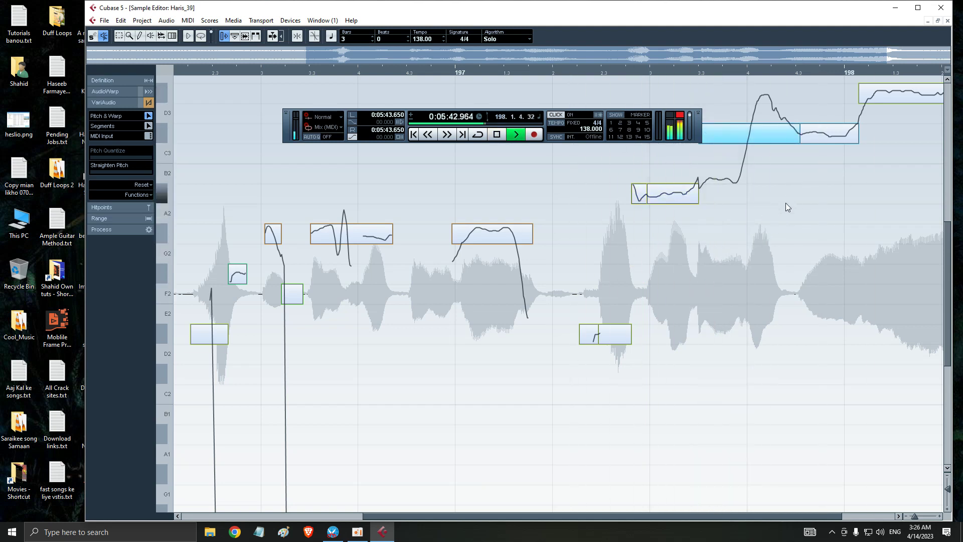
{"action": "key", "text": "space"}
{"action": "scroll", "coordinate": [763, 230], "scroll_direction": "down", "scroll_amount": 3}
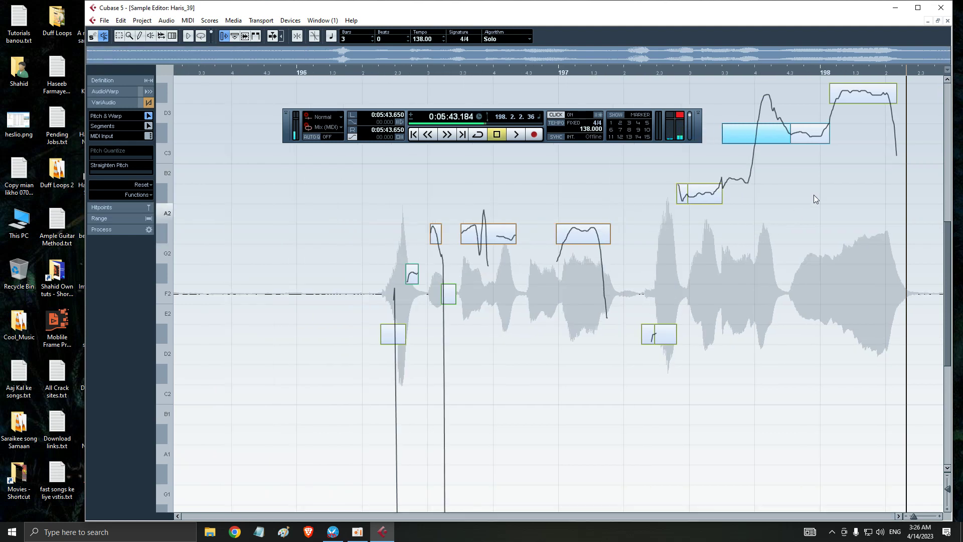
{"action": "left_click", "coordinate": [859, 94]}
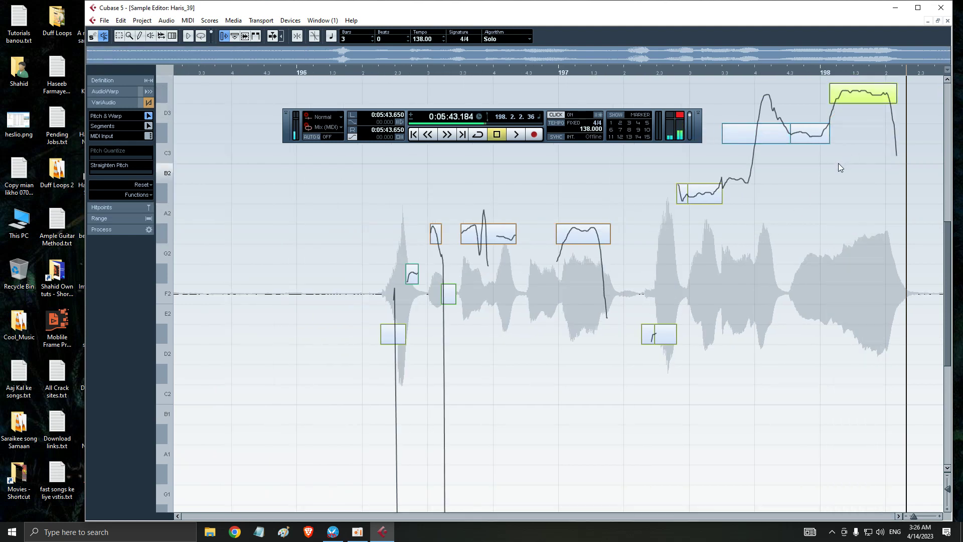
Close the sample editor and play the corrected vocal clips in the project from about 5:40
{"action": "left_click", "coordinate": [948, 21]}
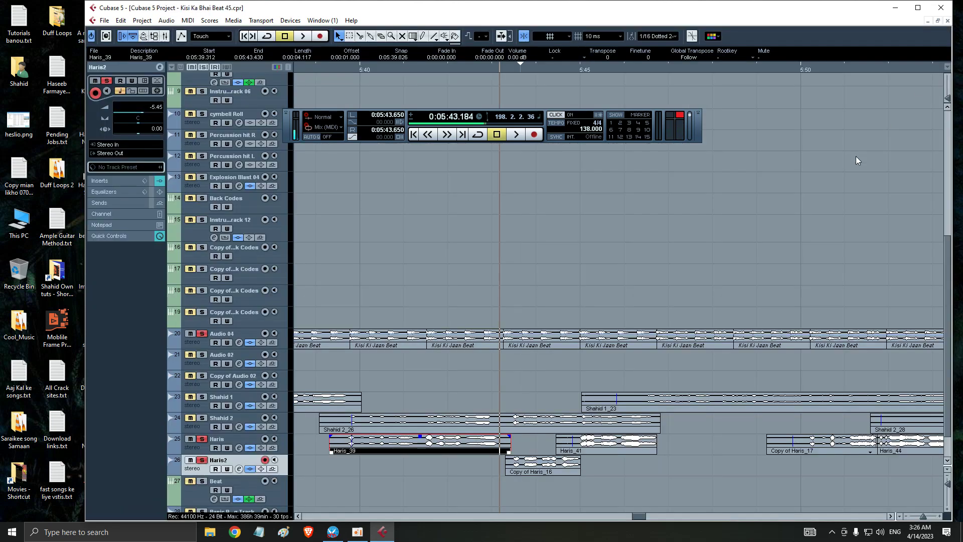
{"action": "double_click", "coordinate": [377, 74]}
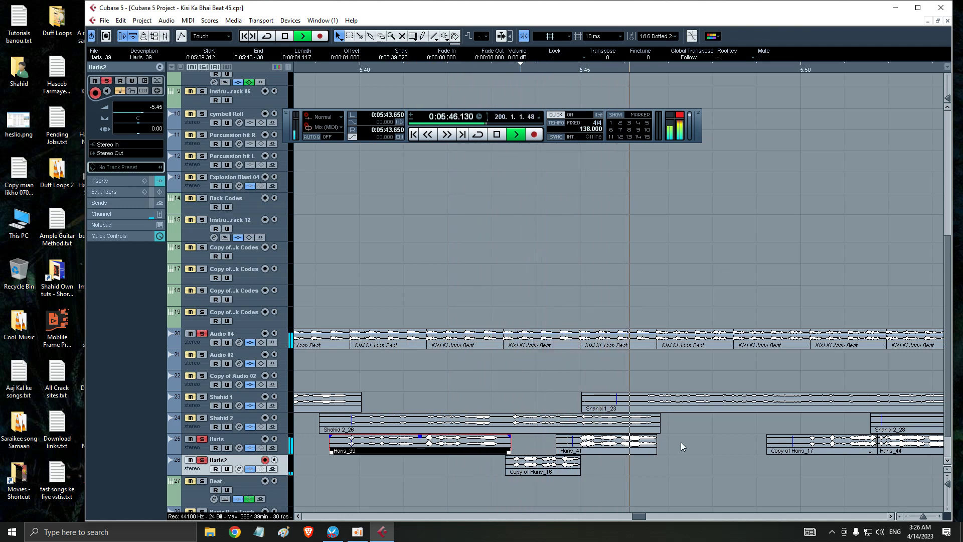
{"action": "key", "text": "g"}
{"action": "key", "text": "g"}
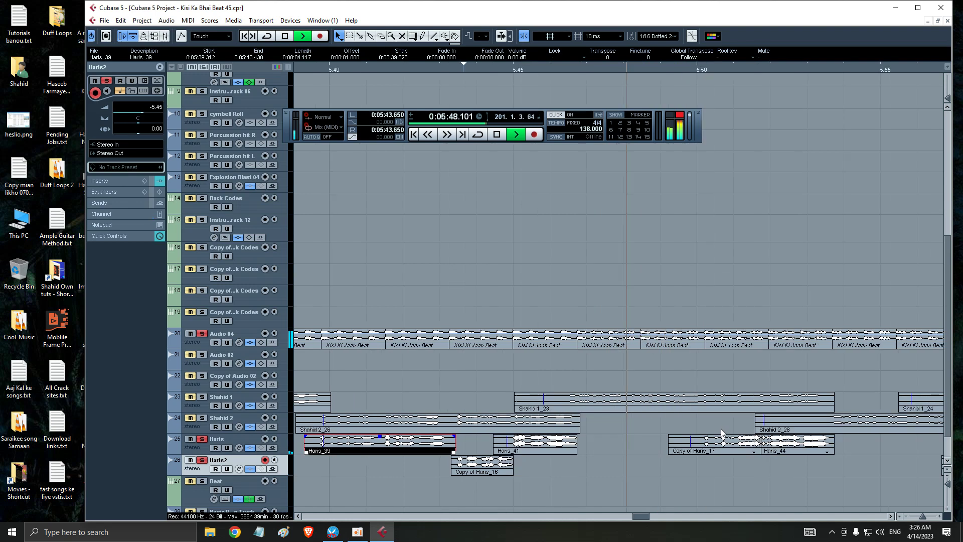
{"action": "key", "text": "space"}
{"action": "left_click", "coordinate": [358, 531]}
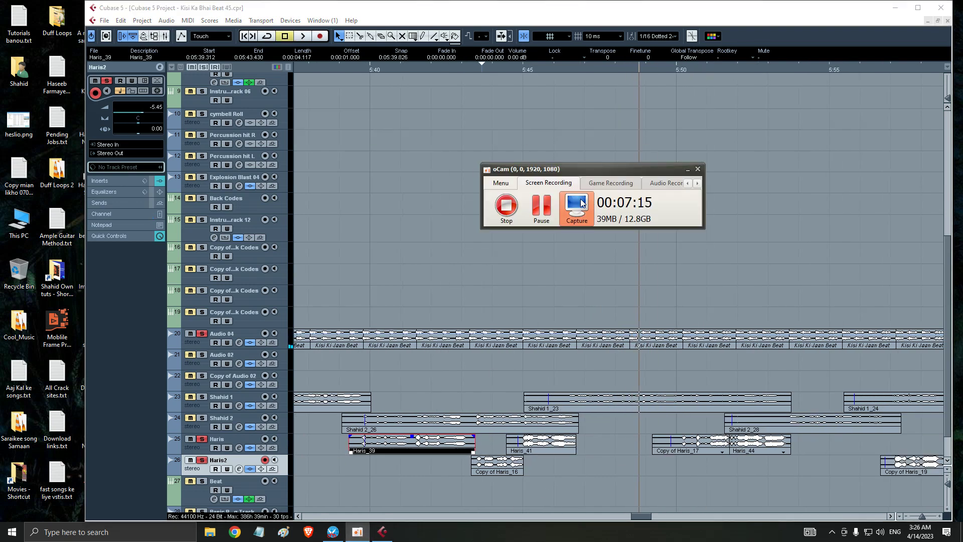